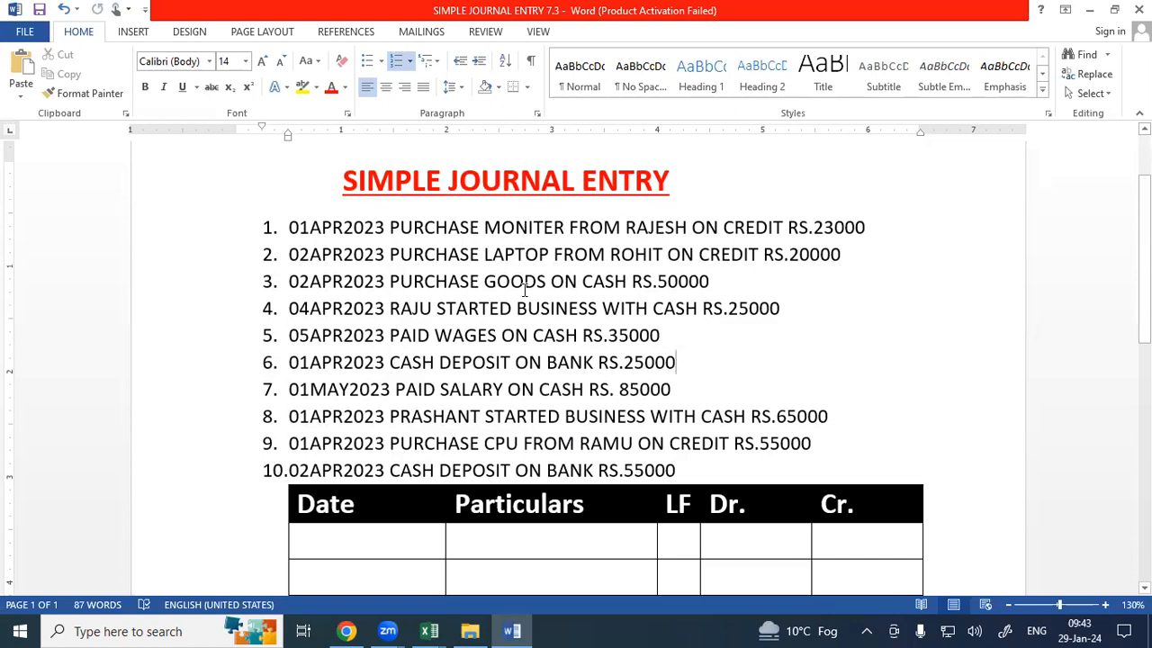
# - Enter the date 01/04/2023 in the first empty row of the journal table
pyautogui.scroll(-1, 512, 446)
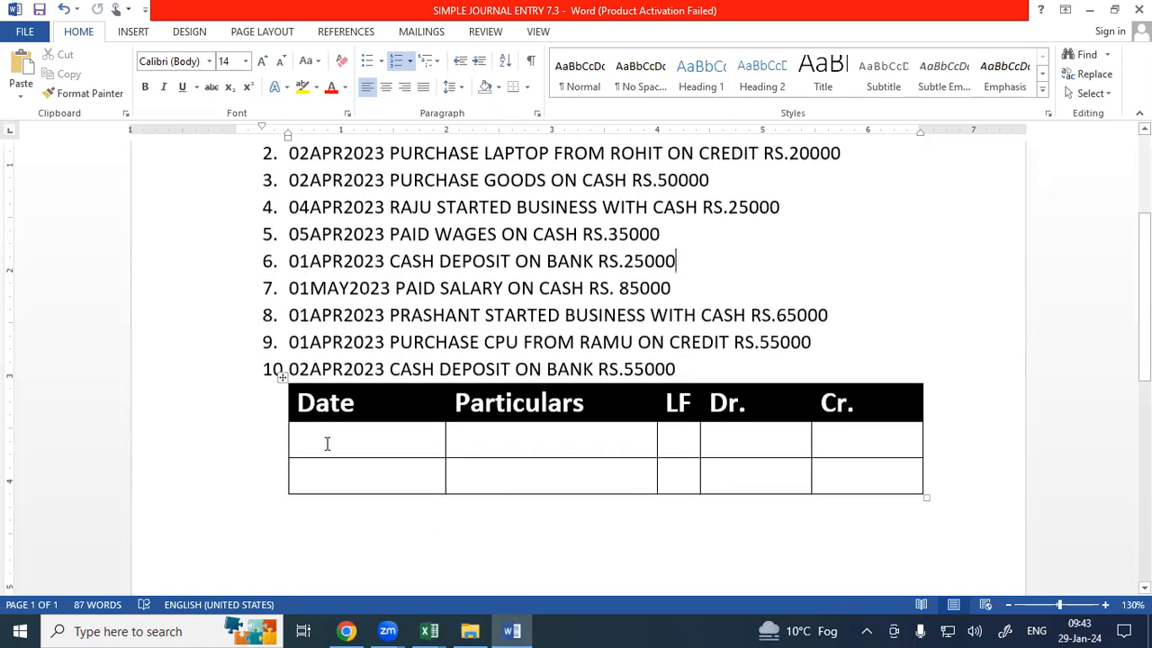
pyautogui.click(328, 444)
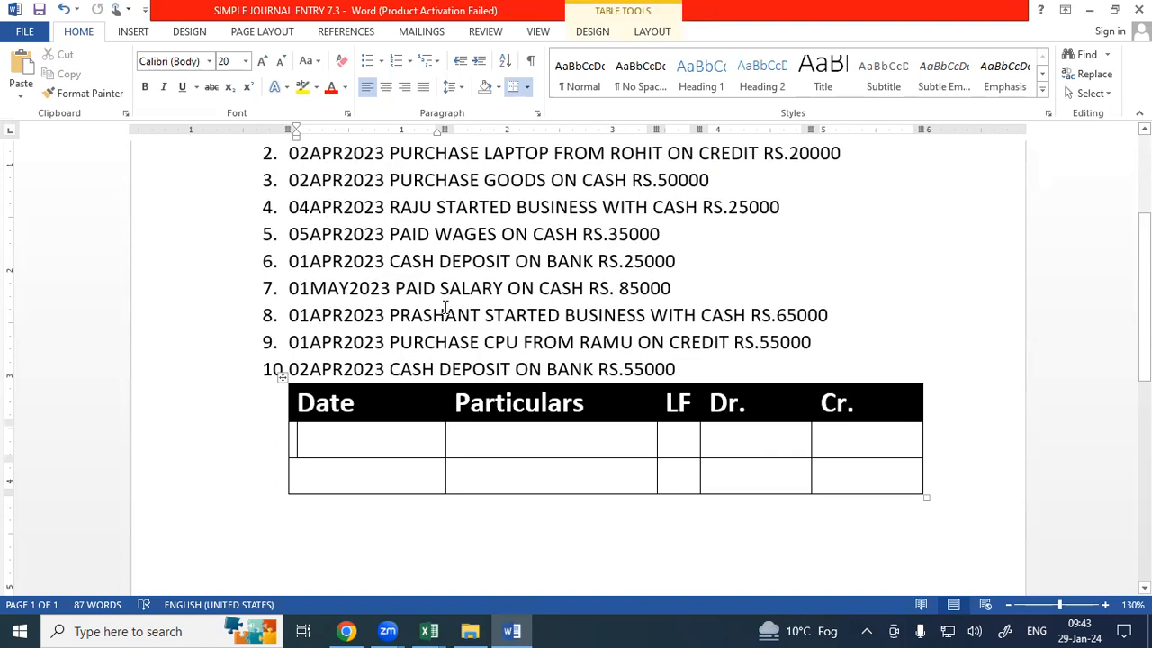
pyautogui.scroll(1, 444, 307)
pyautogui.write('01/04/2023')
# - Fill in the first row's particulars with "MONITER A/C DR." and its debit amount with 23000
pyautogui.click(495, 499)
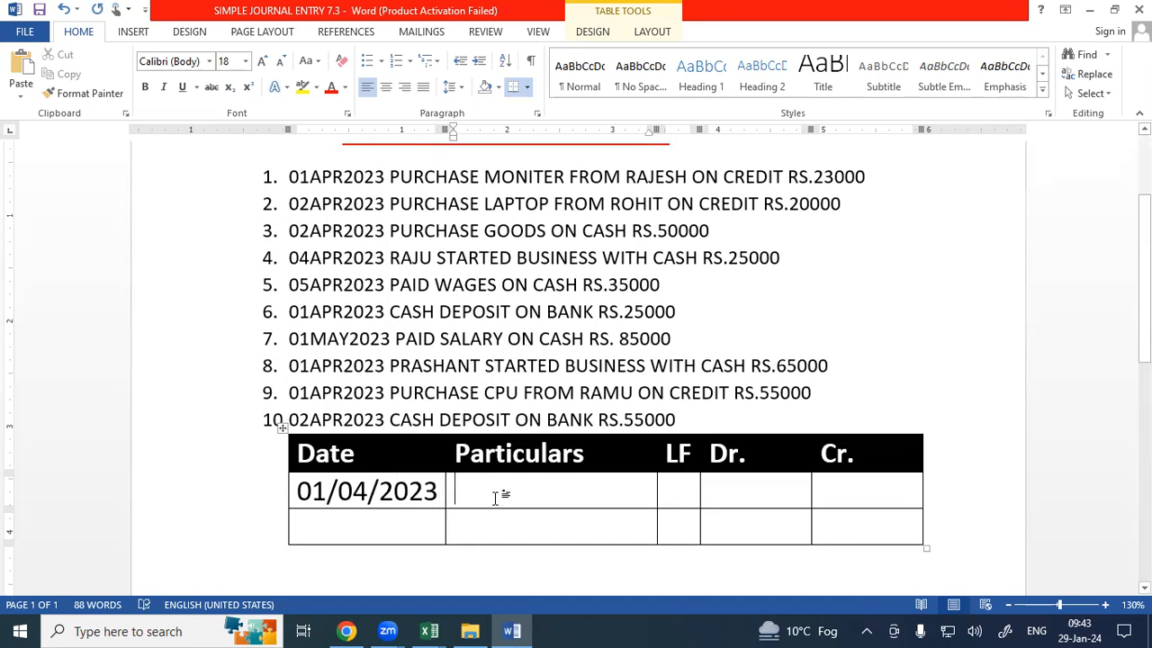
pyautogui.write('MON')
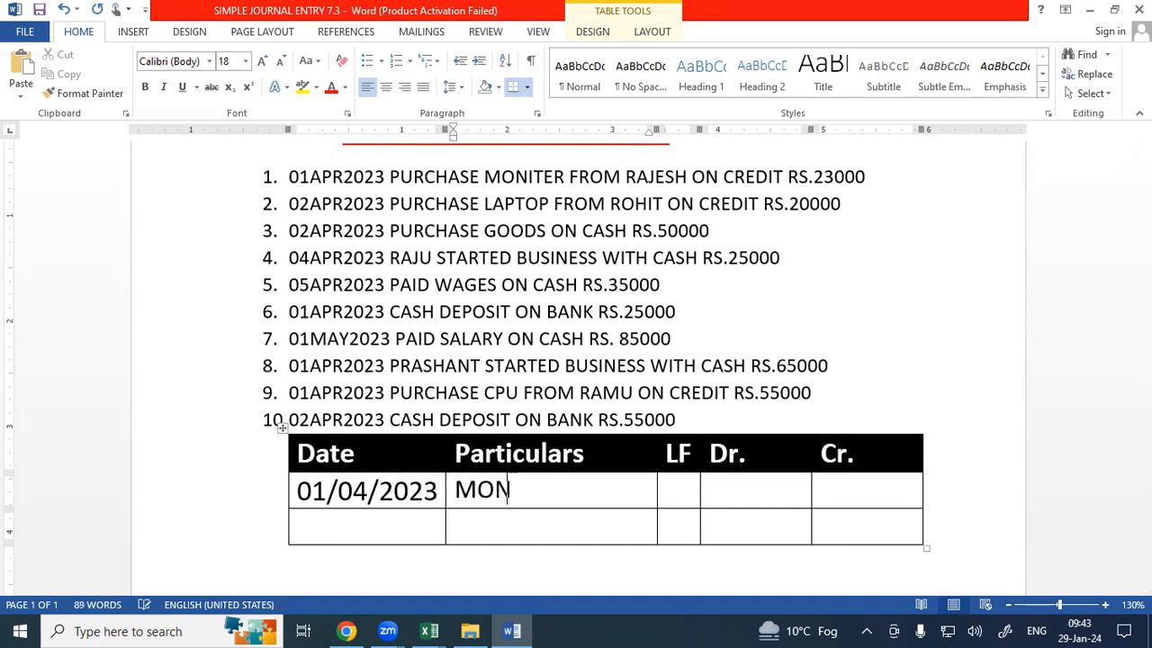
pyautogui.write('ITER A/C')
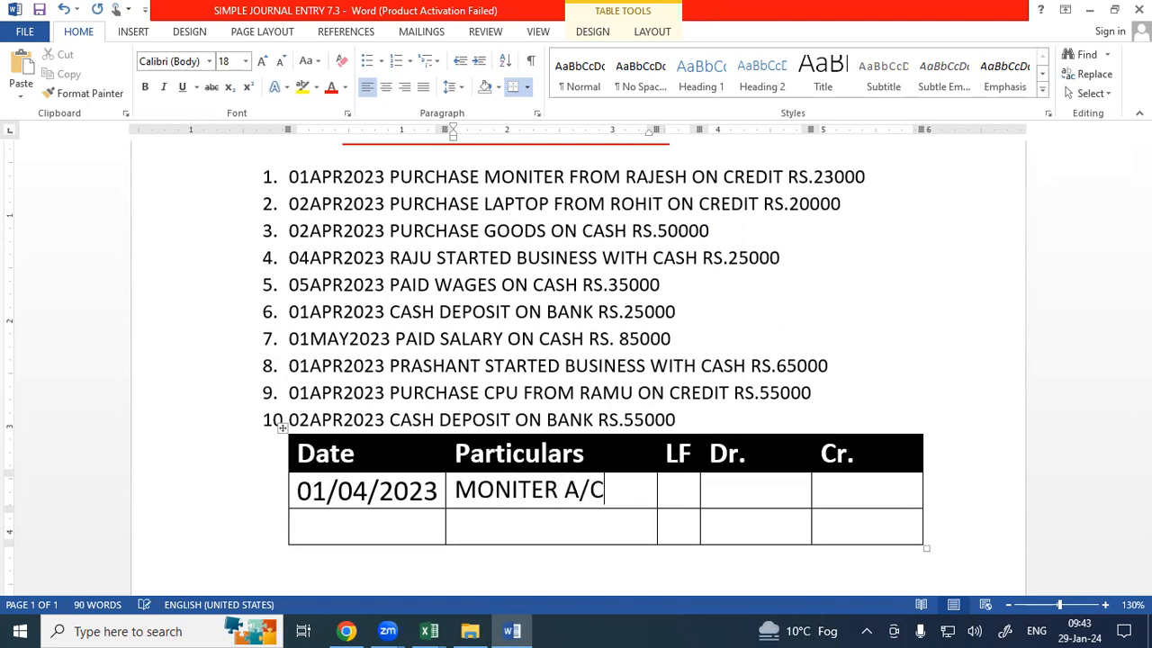
pyautogui.write(' DR.')
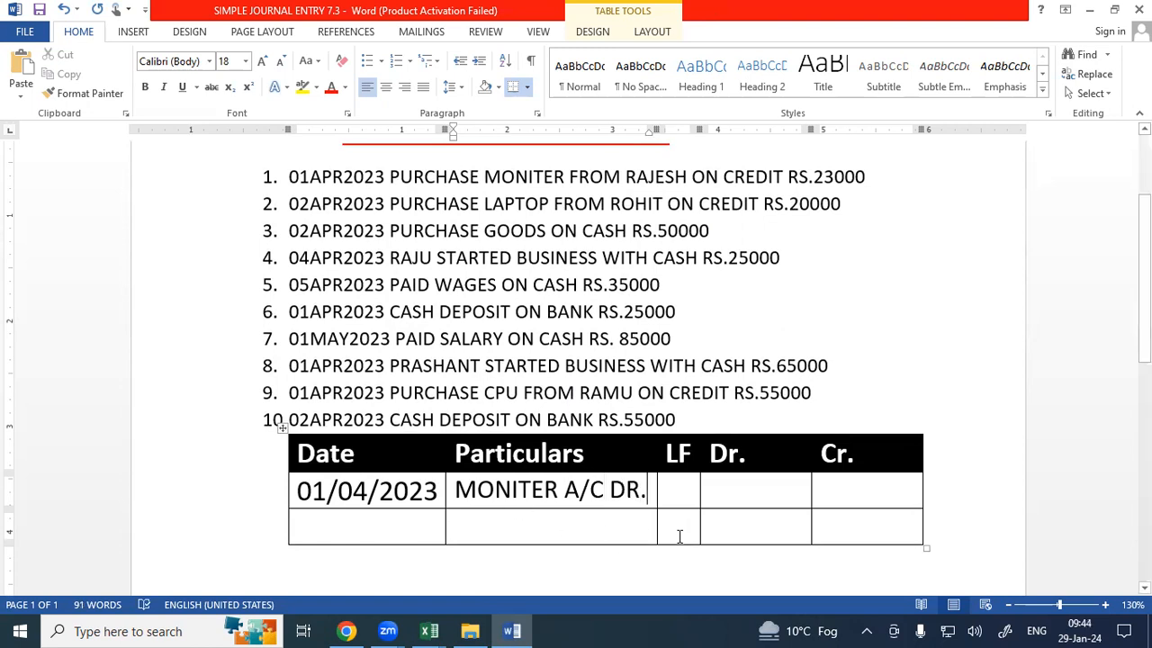
pyautogui.click(757, 490)
pyautogui.write('23000')
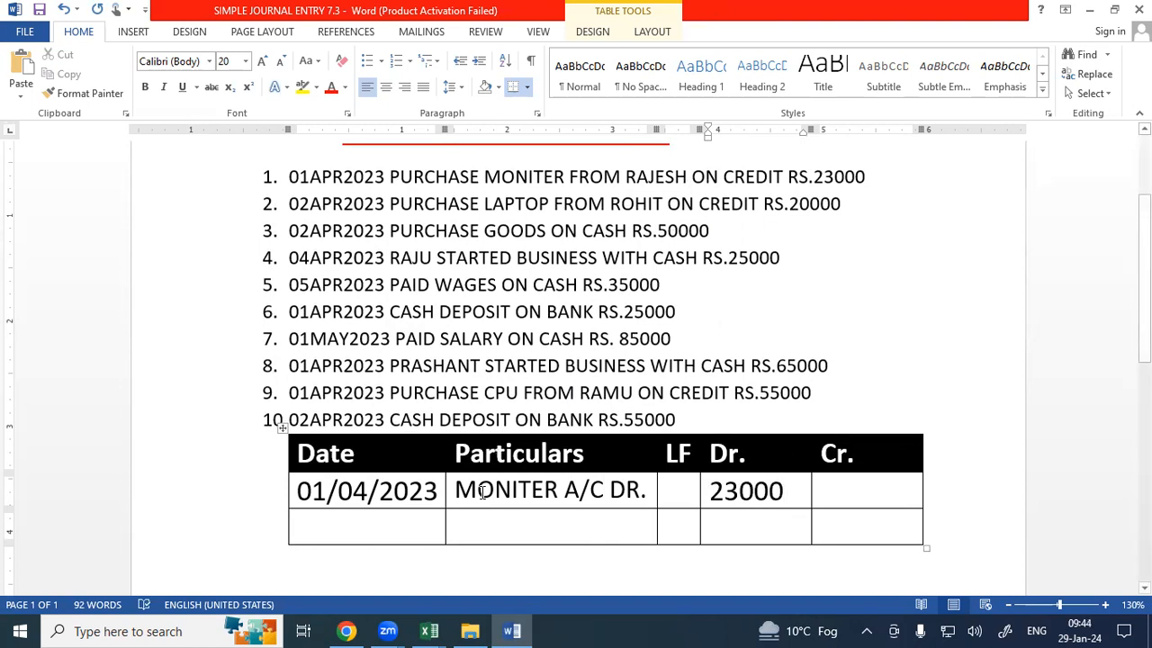
# - Enter the credit line "TO ," with the supplier's name and "A/C" in the second row, with 23000 as the credit amount
pyautogui.click(481, 528)
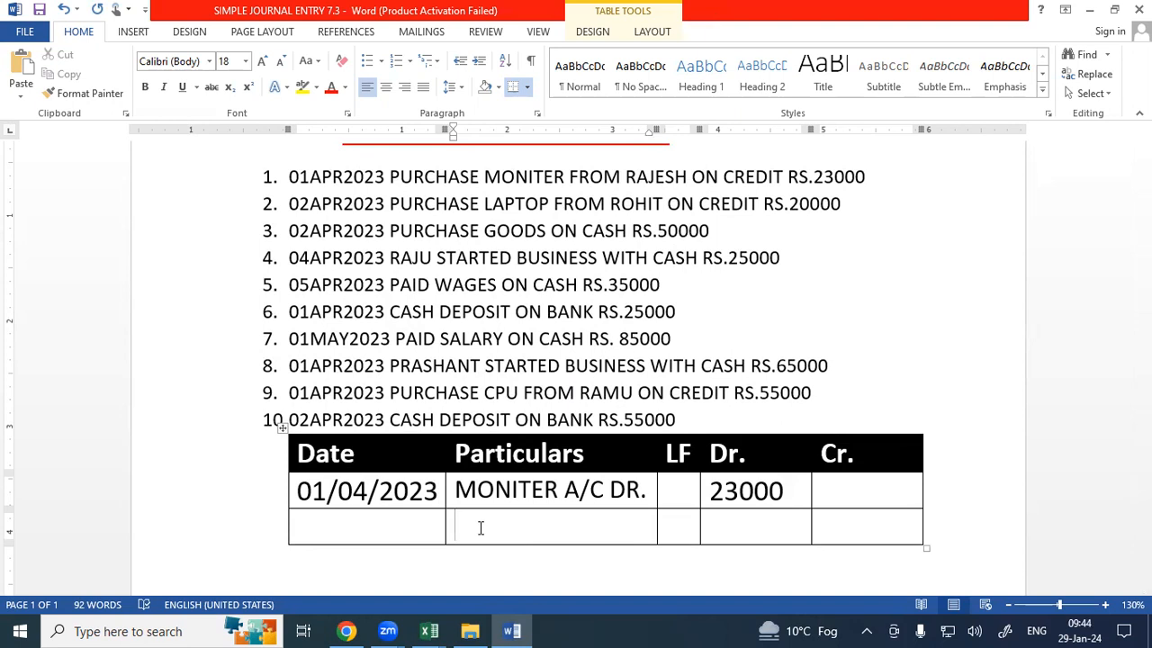
pyautogui.write('TO , RAJES')
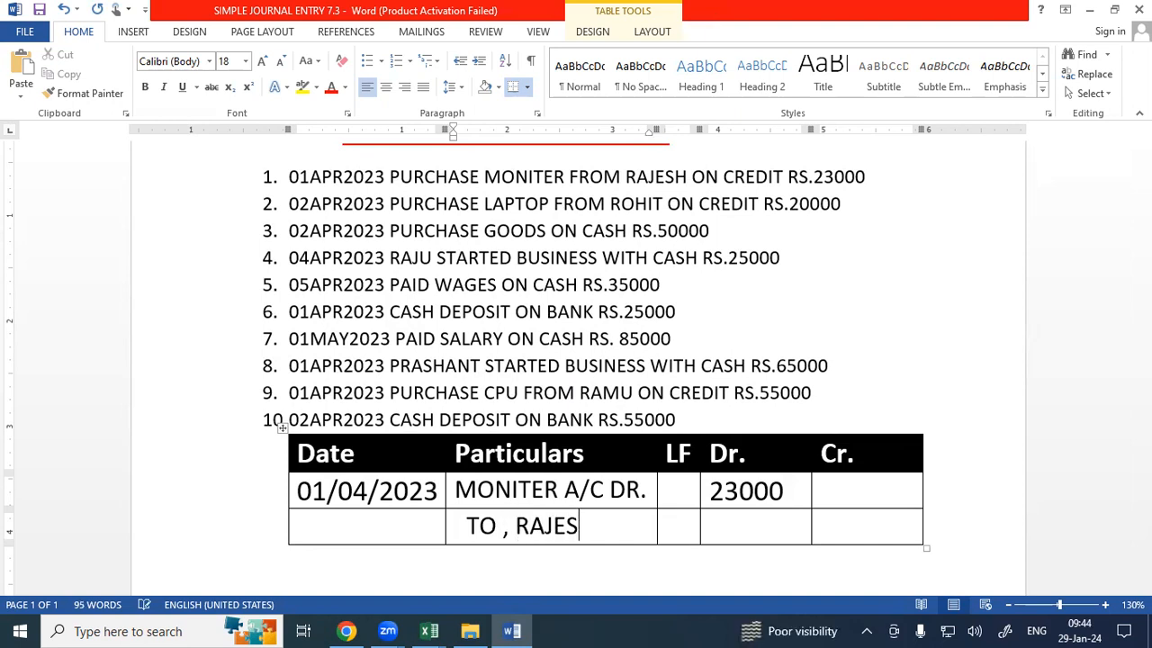
pyautogui.write('H A/C')
pyautogui.click(874, 533)
pyautogui.write('2')
pyautogui.write('000')
pyautogui.press('BackSpace')
pyautogui.press('BackSpace')
pyautogui.press('BackSpace')
pyautogui.write('3000')
# - Below the credit line, add the narration "Being purchase monitor From", the supplier's name, and "on credit Rs 23000)"
pyautogui.scroll(-3, 746, 404)
pyautogui.click(650, 374)
pyautogui.press('Return')
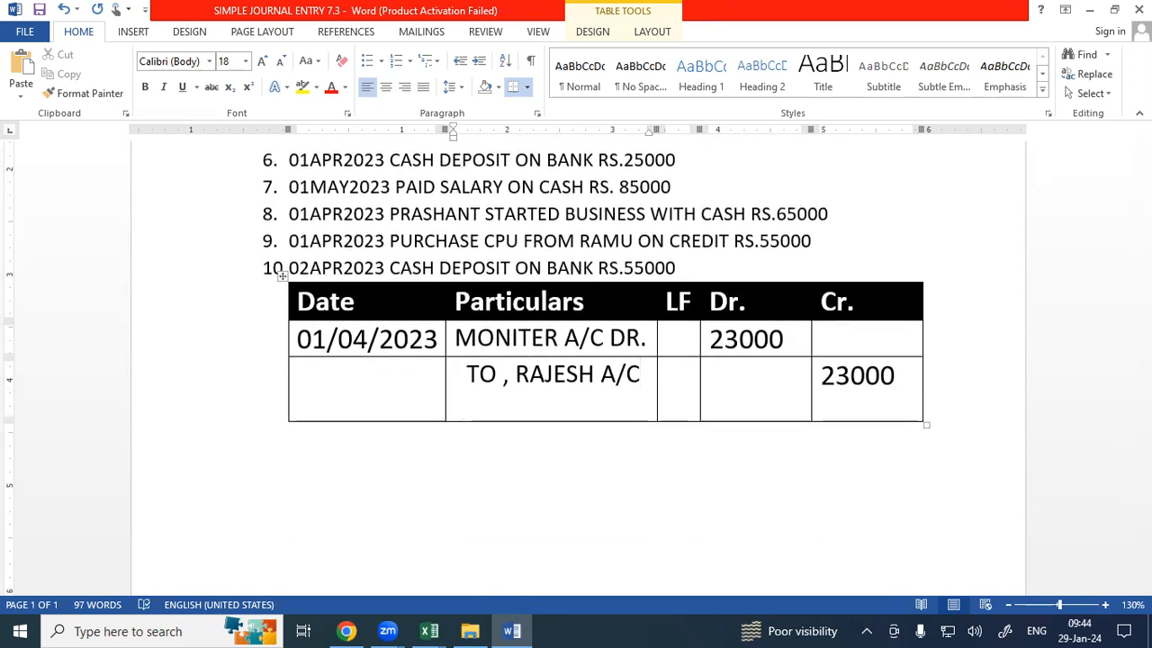
pyautogui.write('Being purchase m')
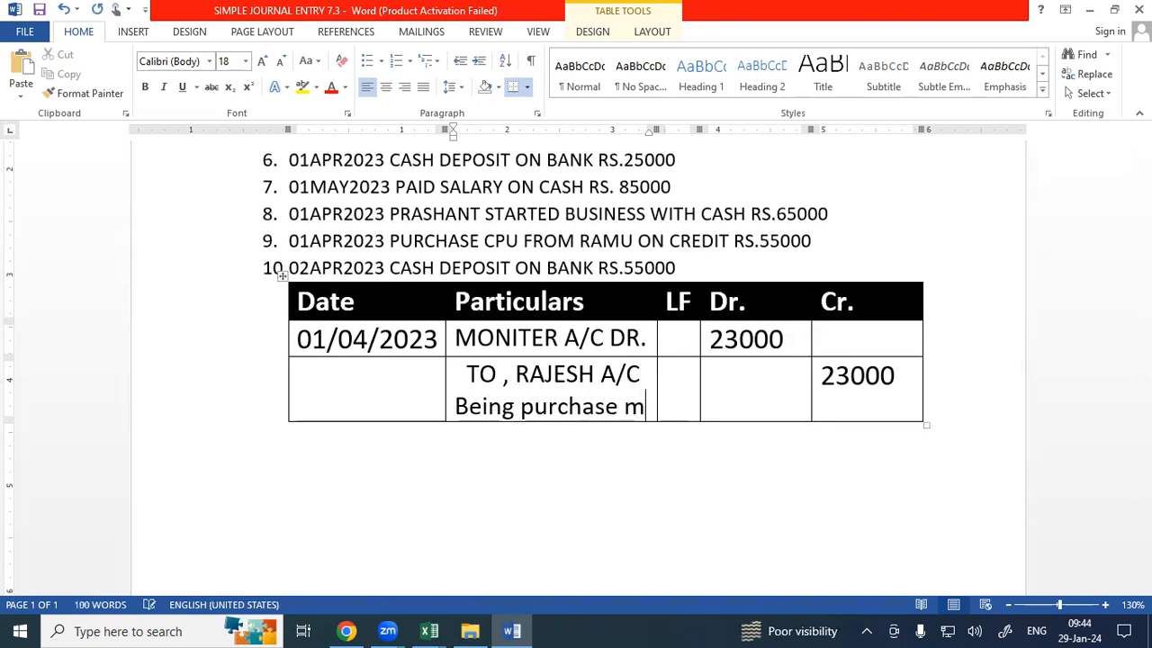
pyautogui.write('oniter From rajesh')
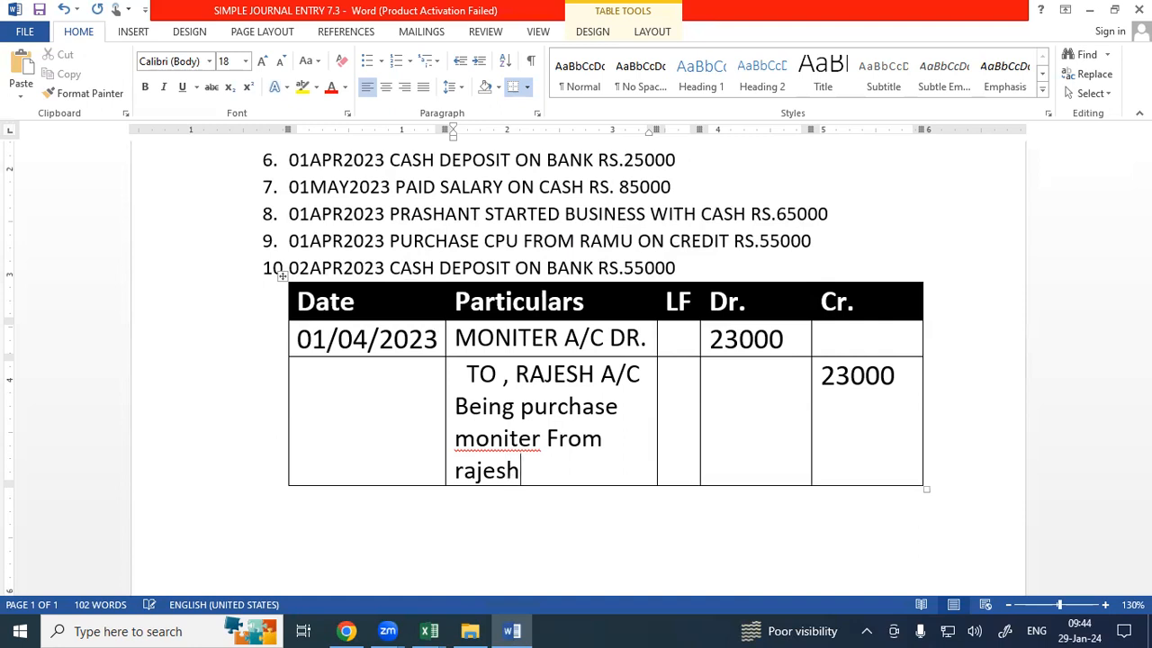
pyautogui.write(' on credoti')
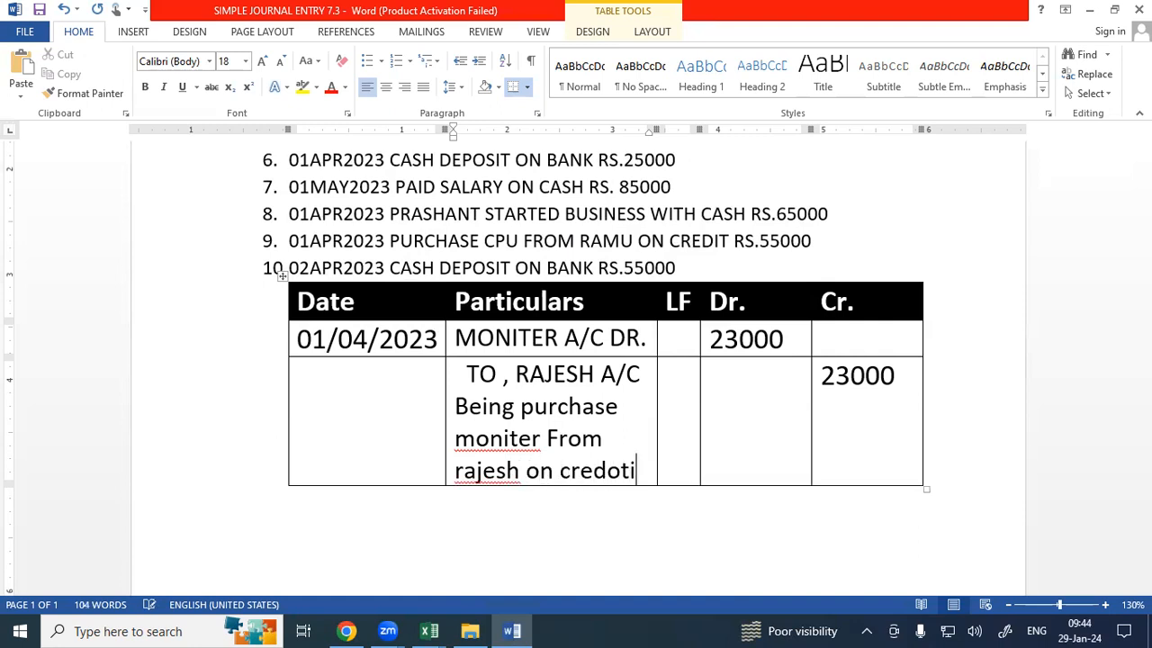
pyautogui.press('BackSpace')
pyautogui.press('BackSpace')
pyautogui.press('BackSpace')
pyautogui.write('it Rs 2')
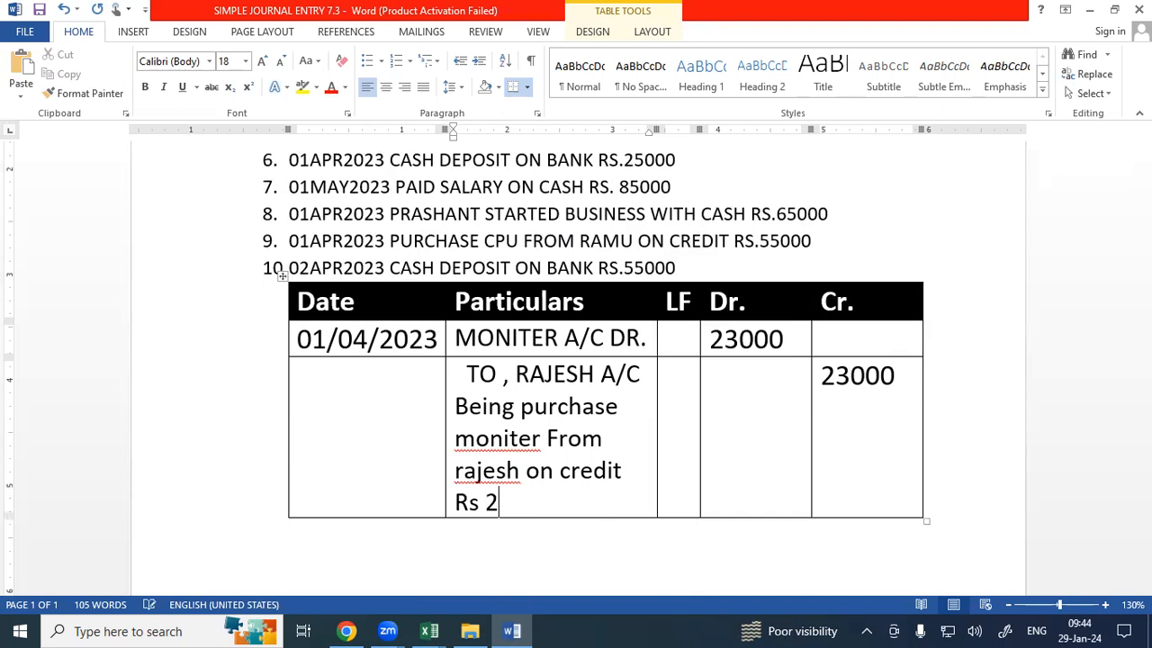
pyautogui.write('3000')
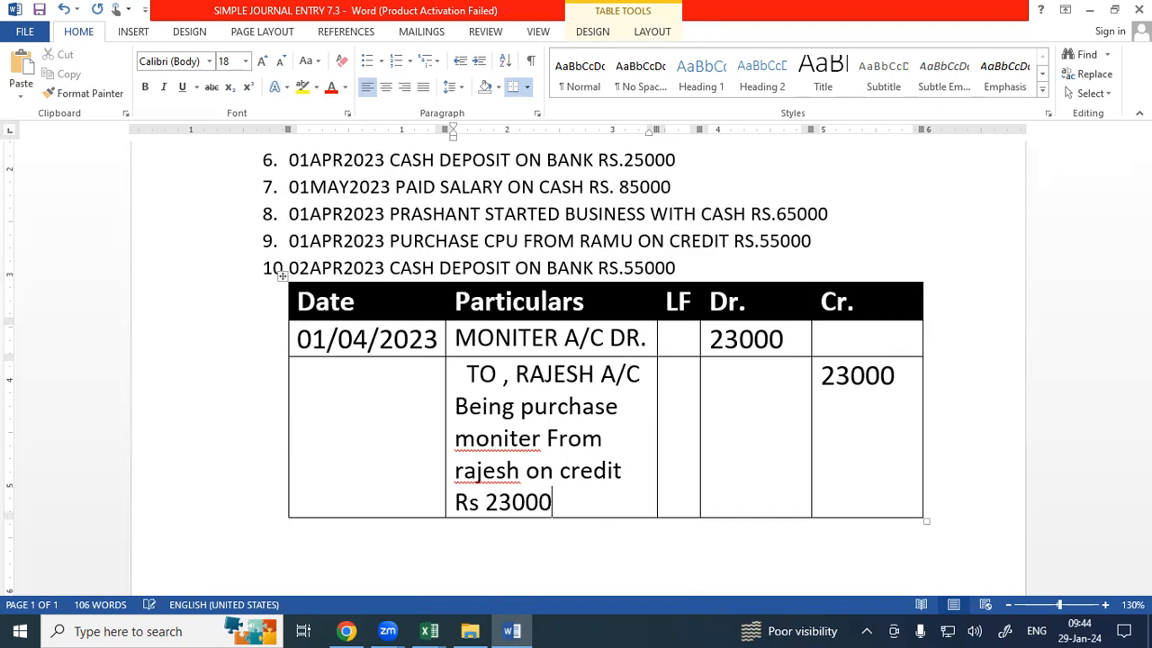
pyautogui.write(')')
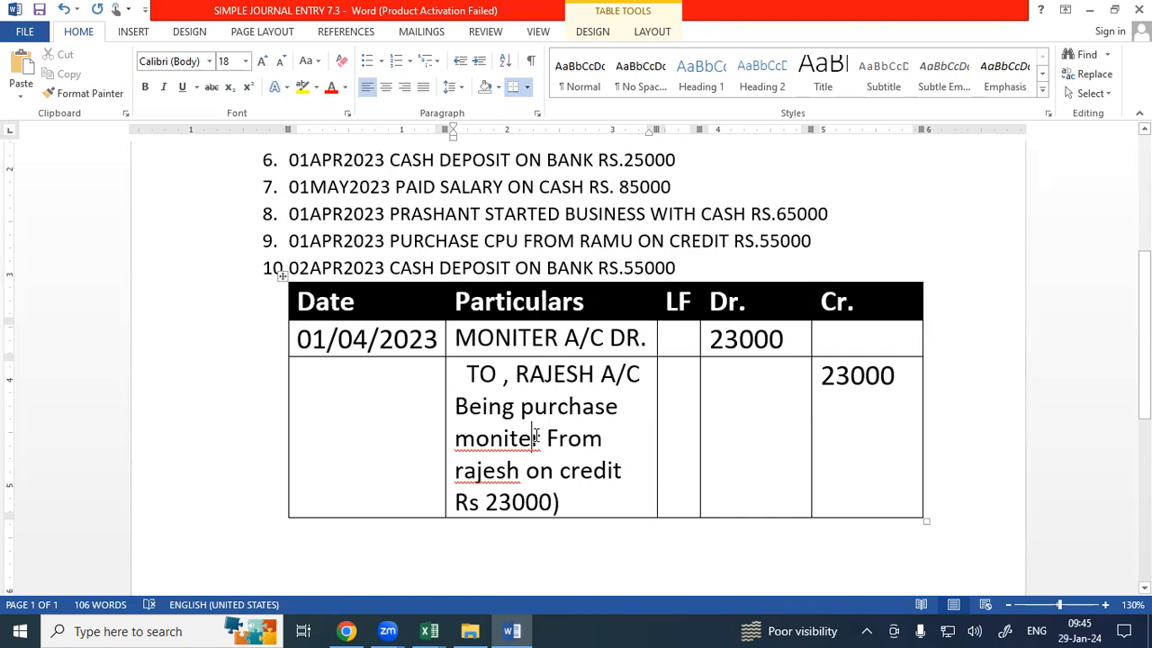
pyautogui.press('BackSpace')
pyautogui.write('or')
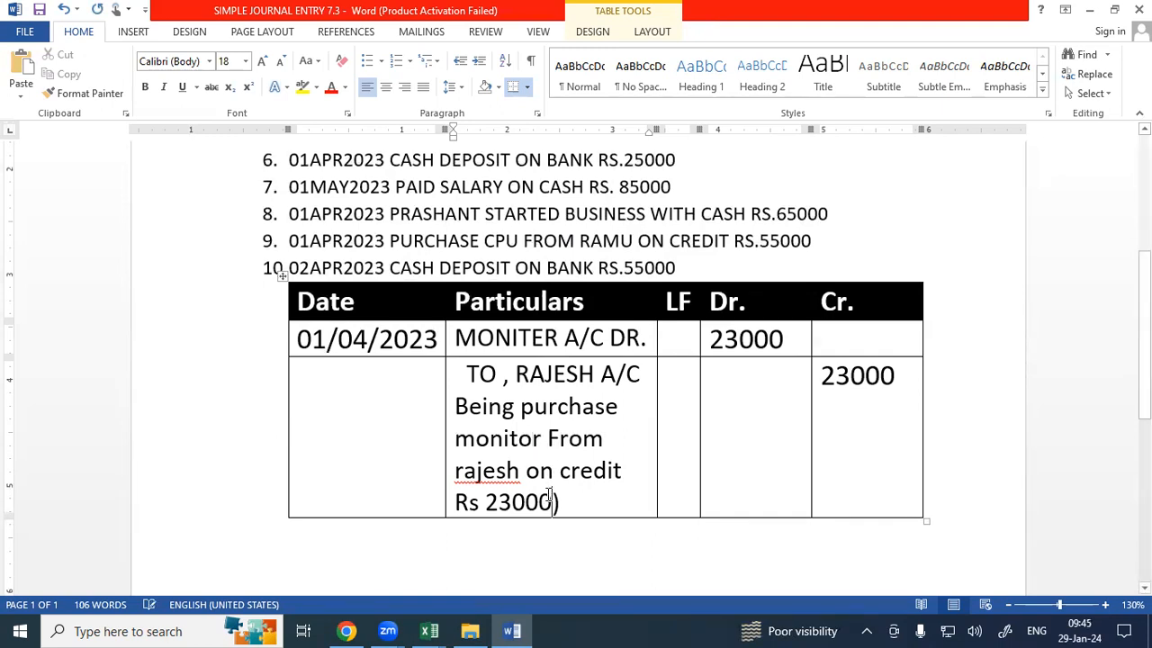
# - Switch to Chrome and search Google for "monitor" in a new tab to check its spelling
pyautogui.scroll(5, 549, 493)
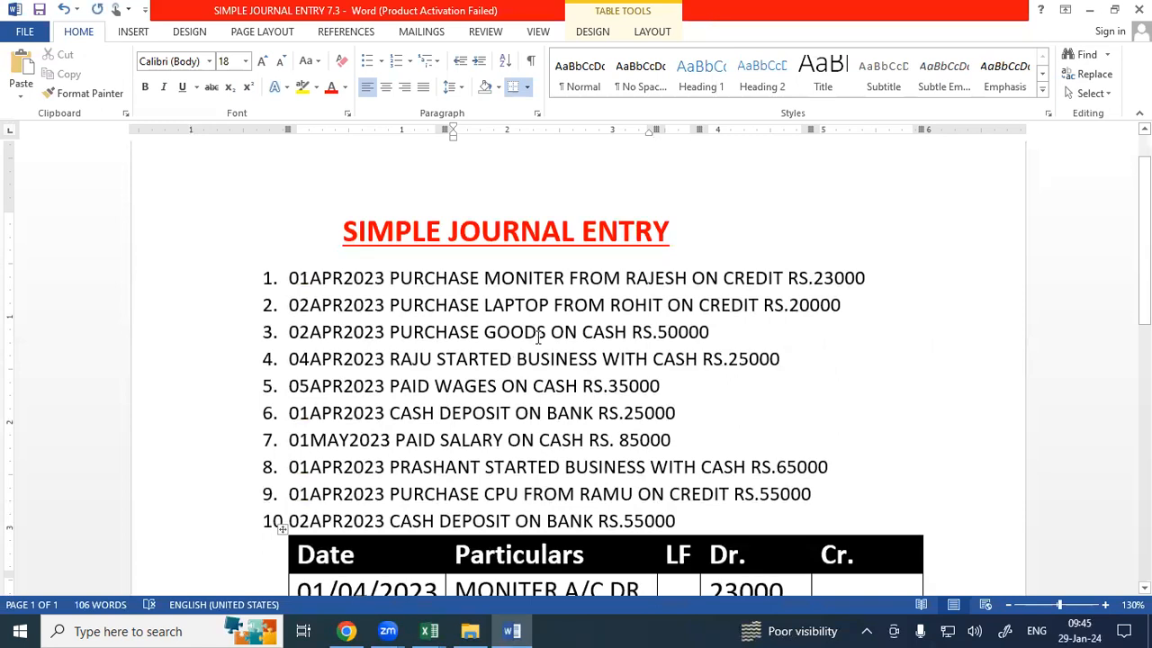
pyautogui.click(358, 630)
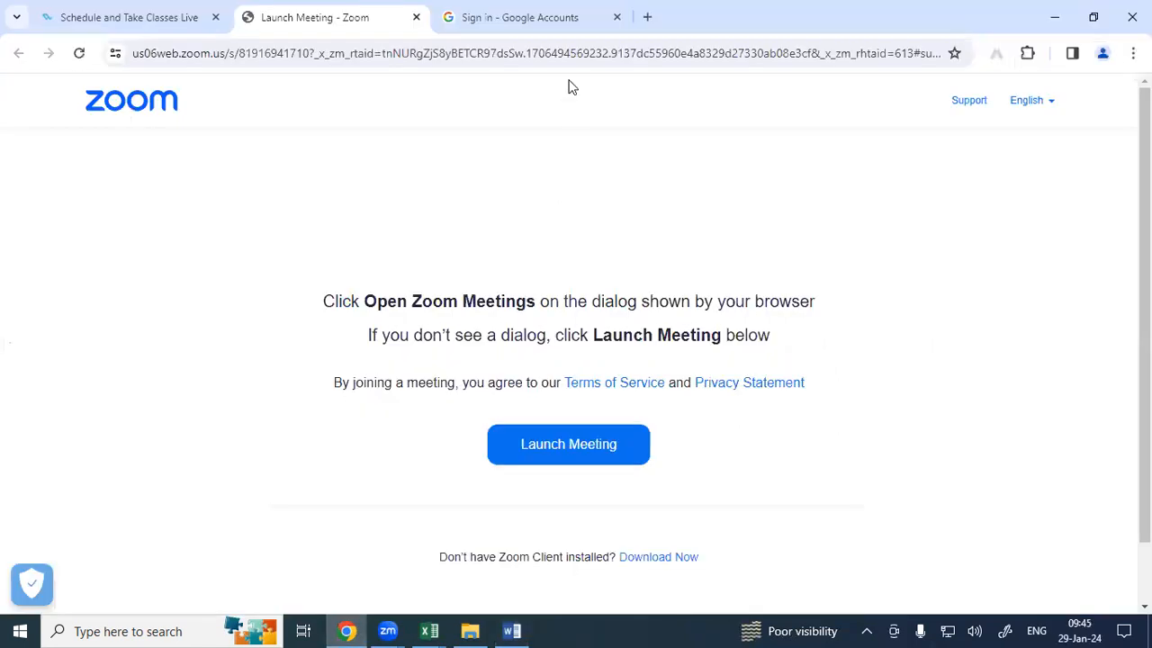
pyautogui.click(649, 16)
pyautogui.write('mon')
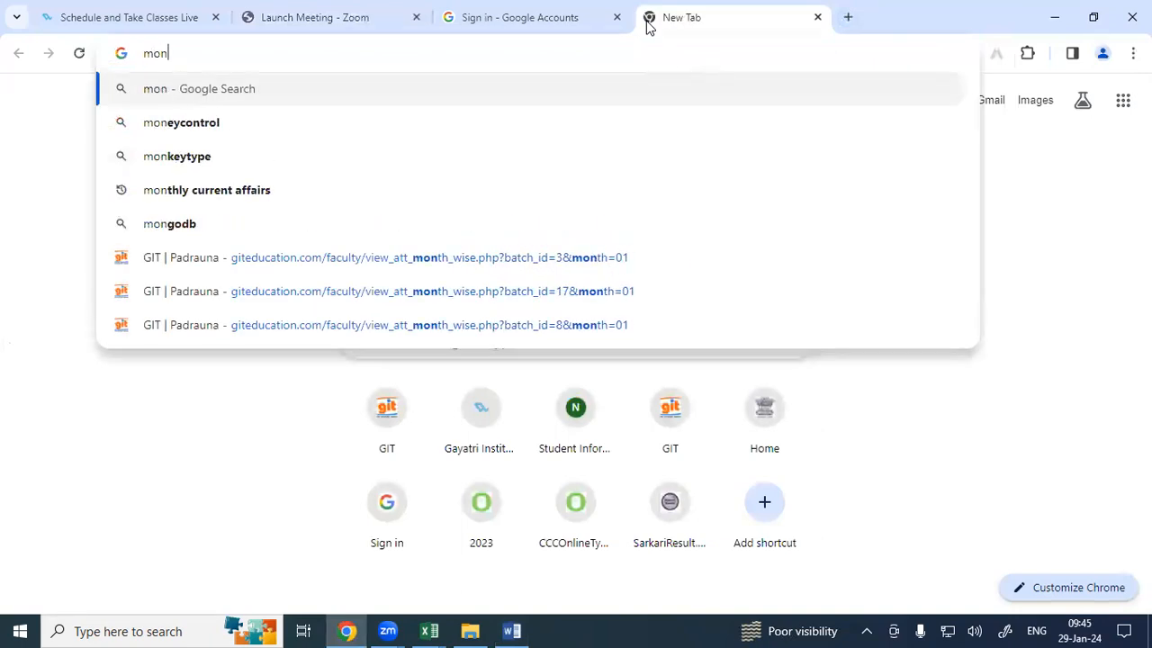
pyautogui.write('iter')
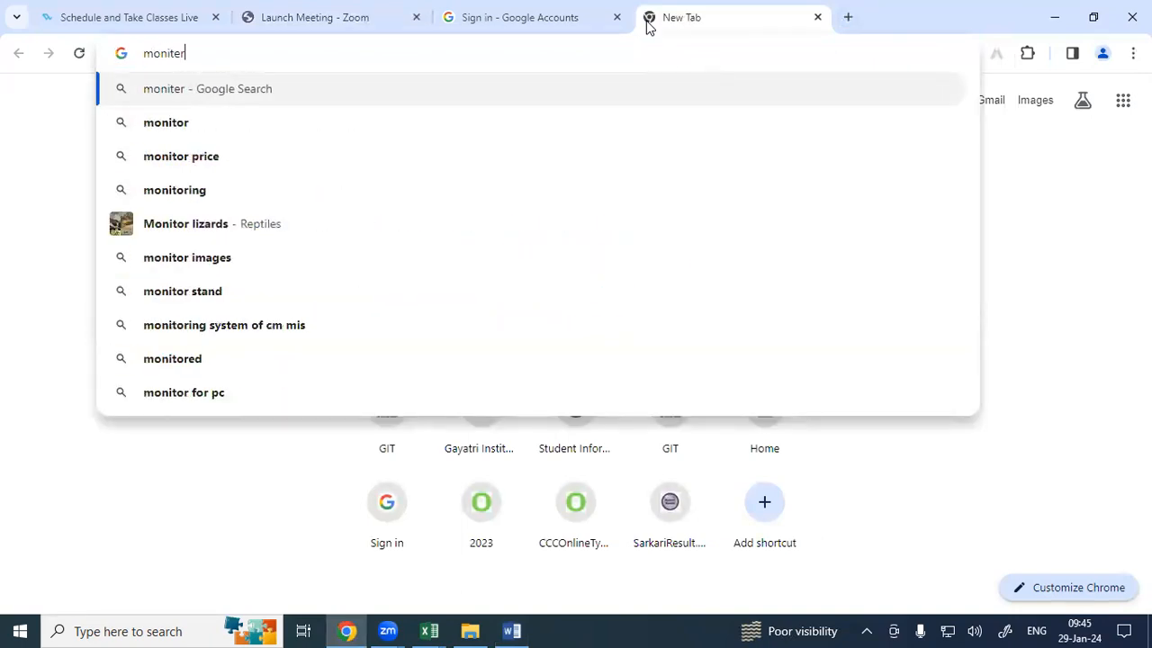
pyautogui.click(165, 124)
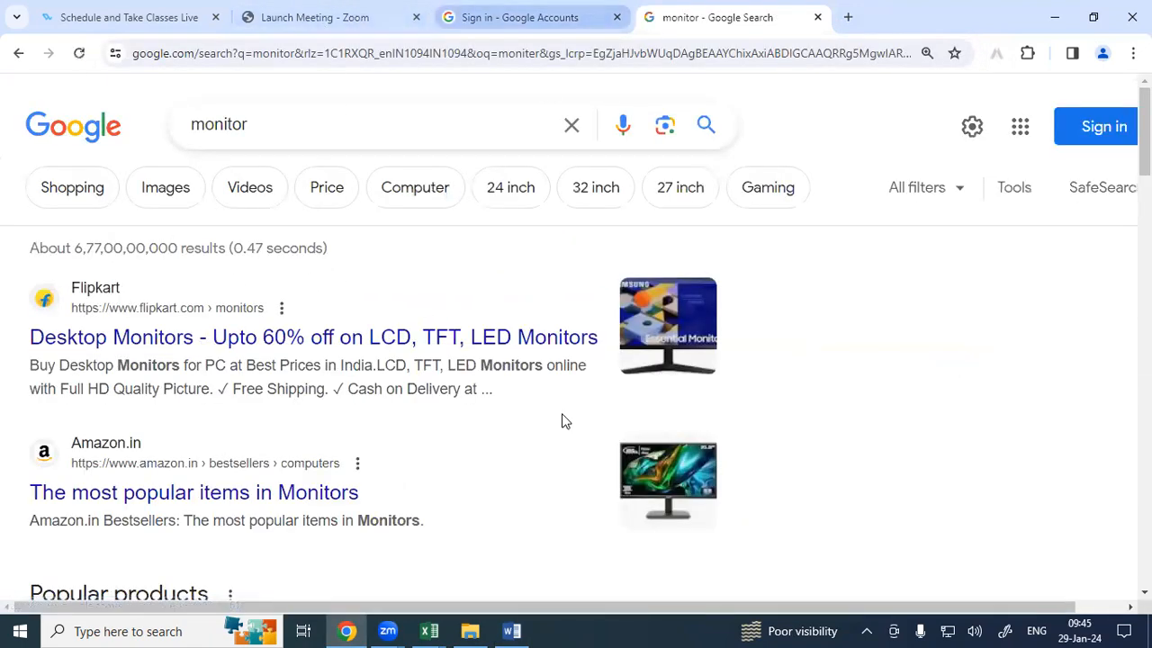
# - Switch back to Word and correct MONITER to MONITOR in the first listed transaction
pyautogui.click(509, 630)
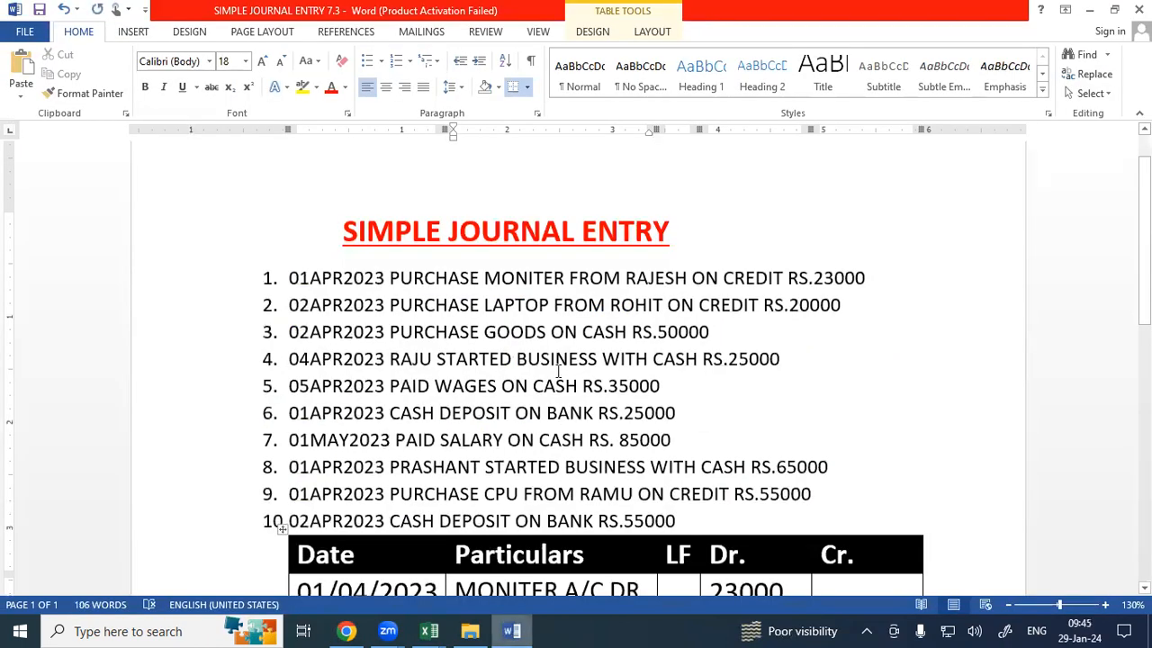
pyautogui.click(554, 277)
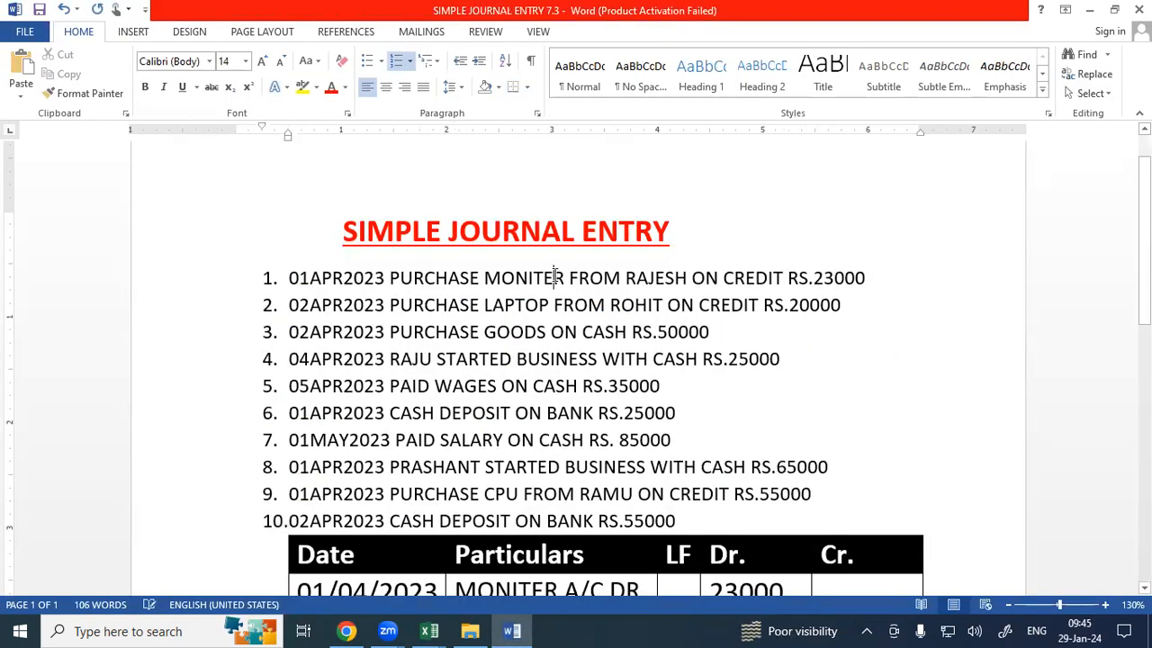
pyautogui.press('BackSpace')
pyautogui.write('O')
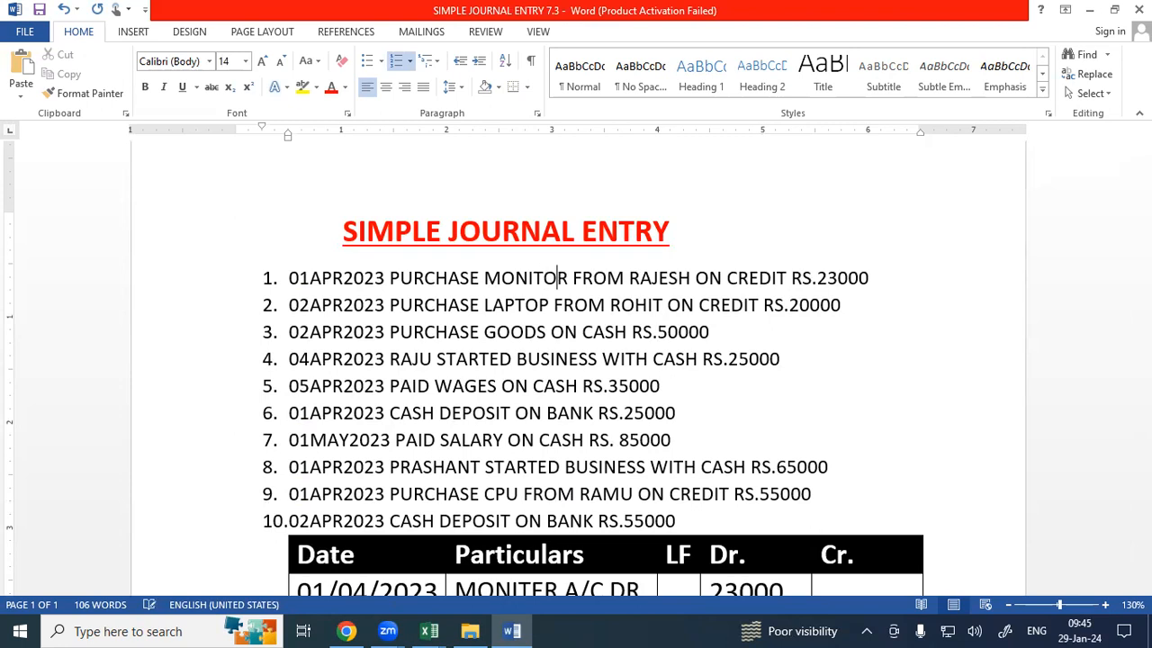
# - Compare the supplier names and amounts of the first two listed transactions
pyautogui.scroll(-3, 589, 489)
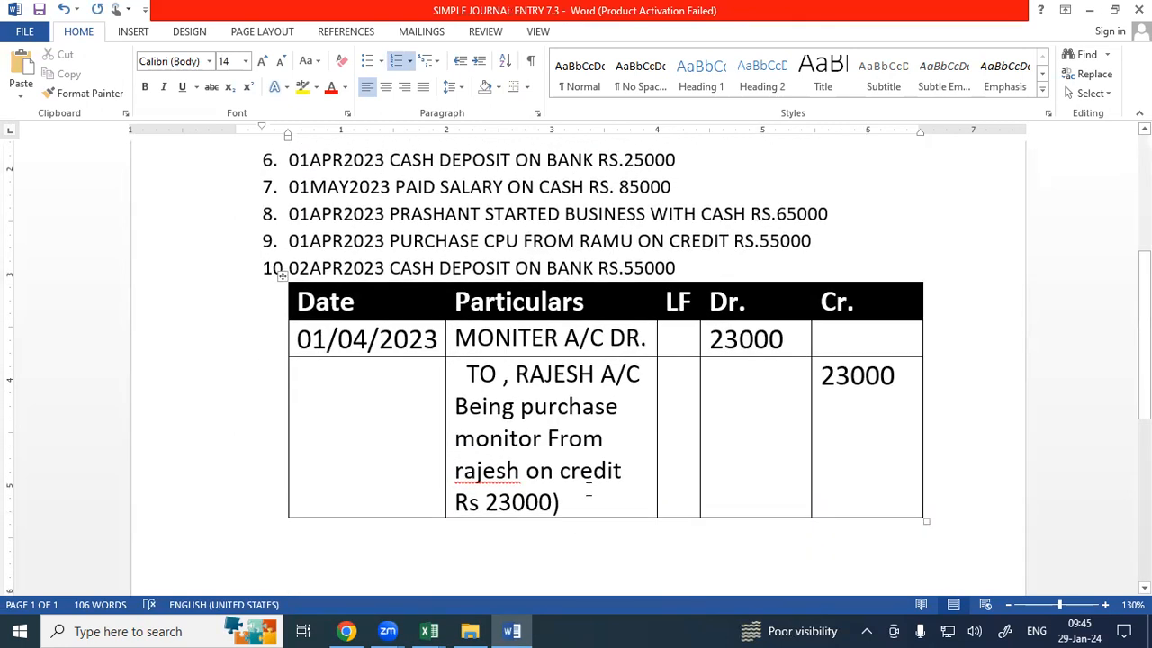
pyautogui.scroll(4, 589, 489)
pyautogui.scroll(-1, 468, 378)
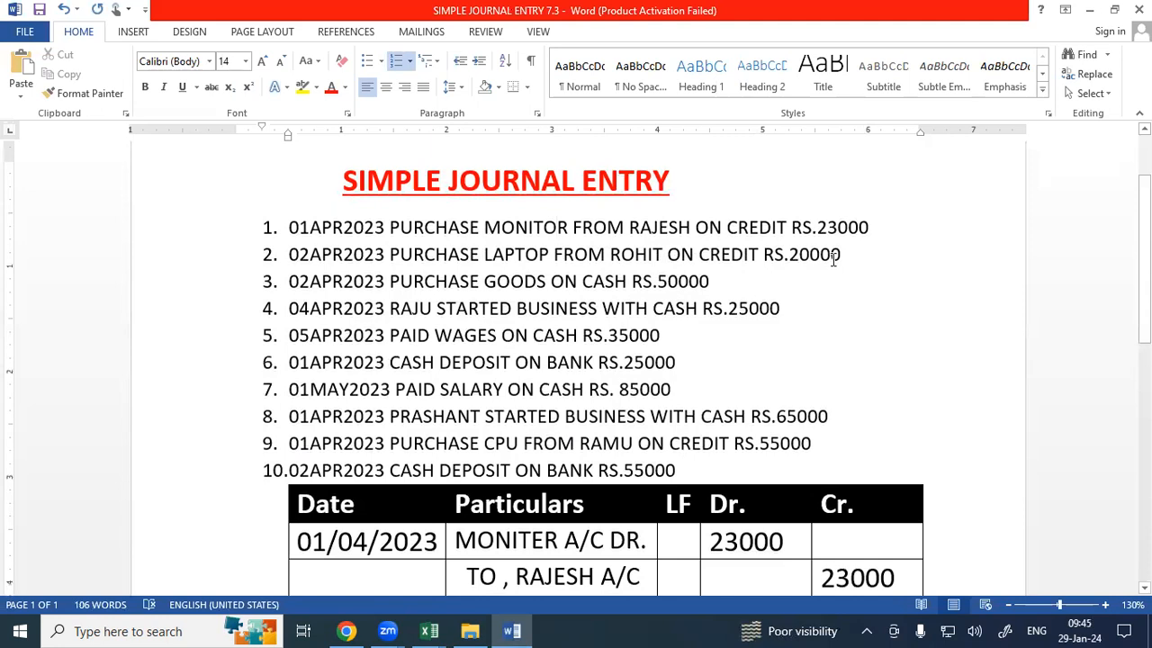
pyautogui.moveTo(637, 227); pyautogui.dragTo(620, 229)
pyautogui.click(623, 256)
pyautogui.keyDown('shift'); pyautogui.click(637, 258); pyautogui.keyUp('shift')
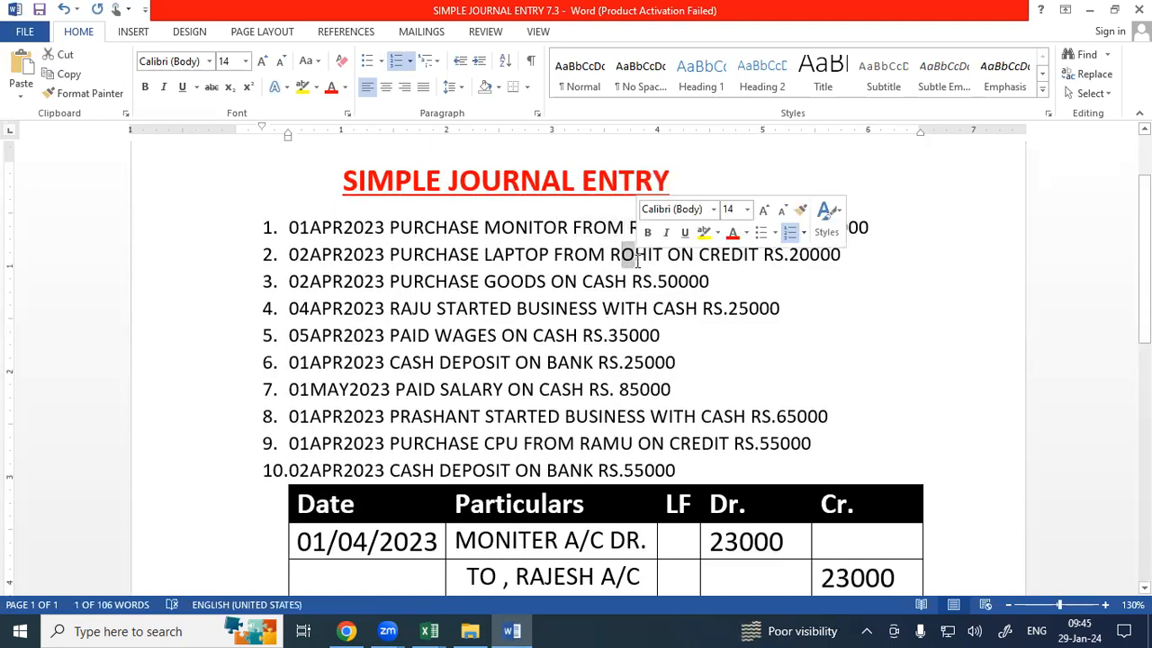
pyautogui.click(610, 331)
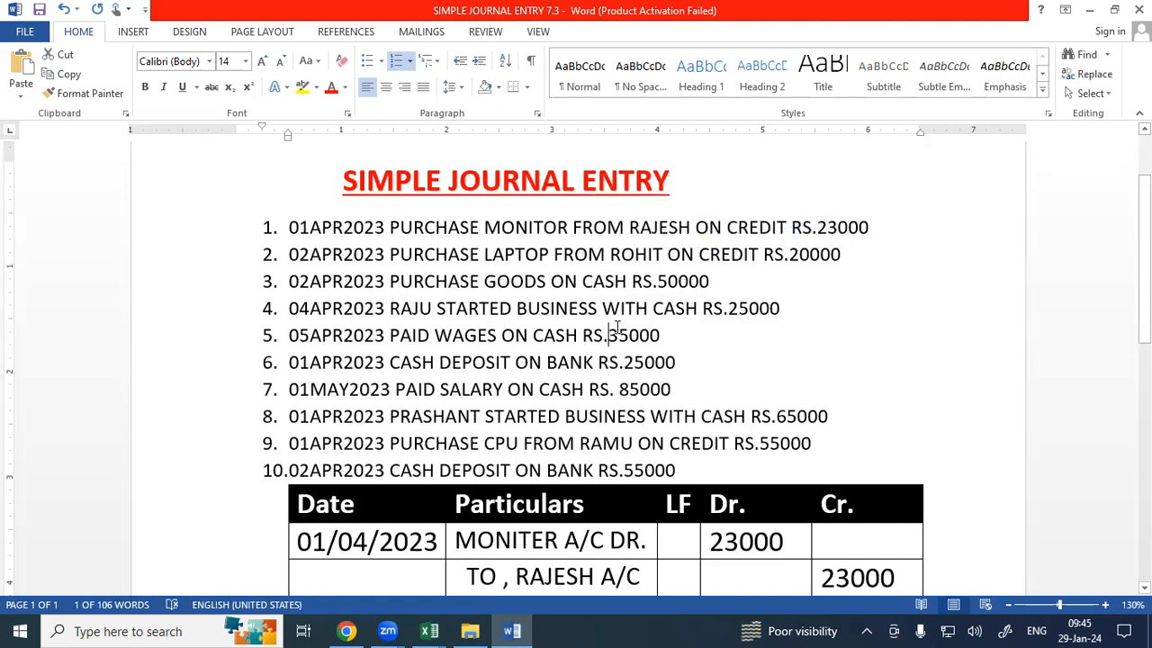
pyautogui.moveTo(847, 229); pyautogui.dragTo(784, 254)
# - Replace MONITER with LAPTOP in the debit line of the journal table
pyautogui.scroll(-4, 562, 423)
pyautogui.scroll(1, 545, 400)
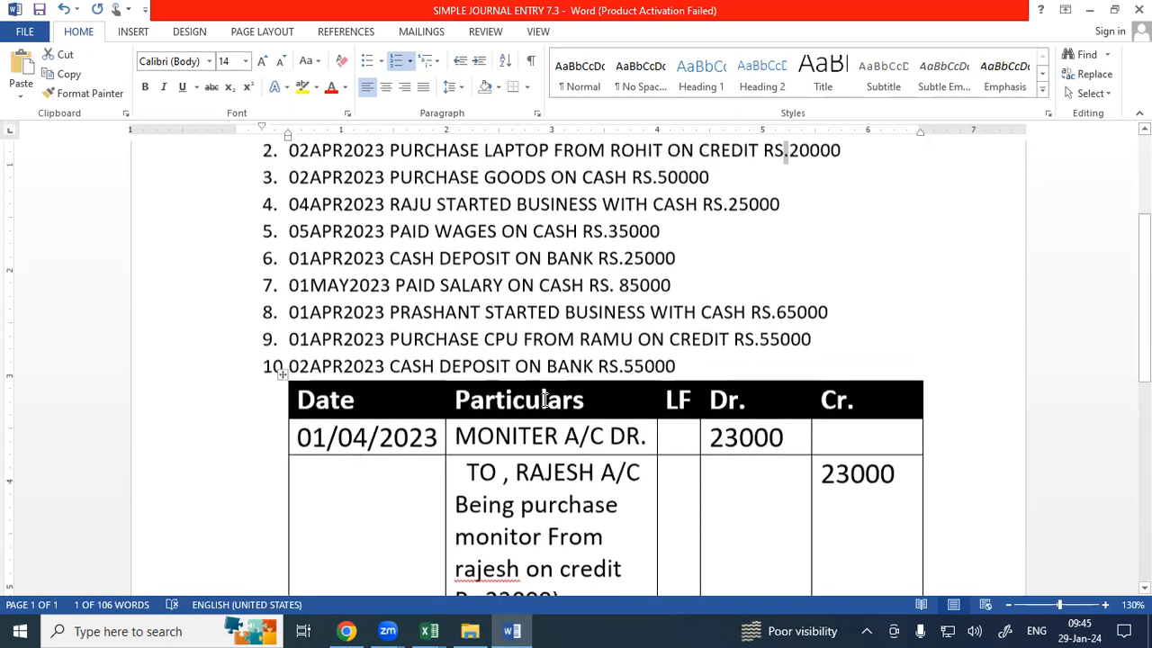
pyautogui.click(544, 436)
pyautogui.press('BackSpace')
pyautogui.press('BackSpace')
pyautogui.press('BackSpace')
pyautogui.press('BackSpace')
pyautogui.press('BackSpace')
pyautogui.press('BackSpace')
pyautogui.press('BackSpace')
pyautogui.write('laptop')
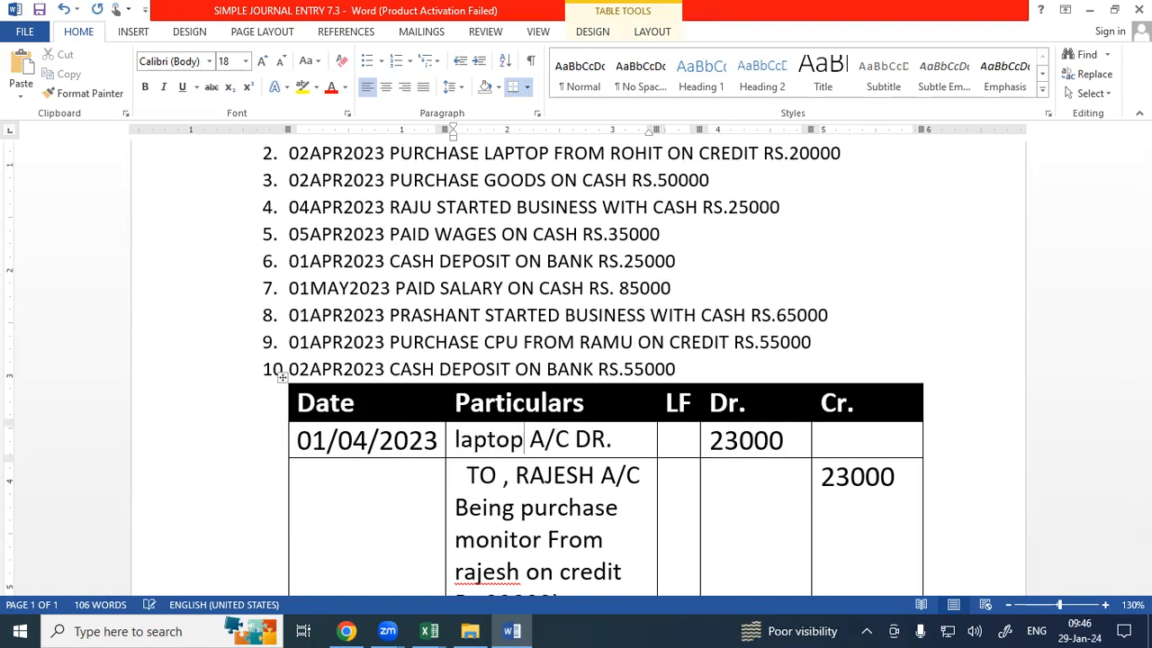
pyautogui.press('BackSpace')
pyautogui.press('BackSpace')
pyautogui.press('BackSpace')
pyautogui.press('BackSpace')
pyautogui.press('BackSpace')
pyautogui.press('BackSpace')
pyautogui.write('LAP')
pyautogui.write('P')
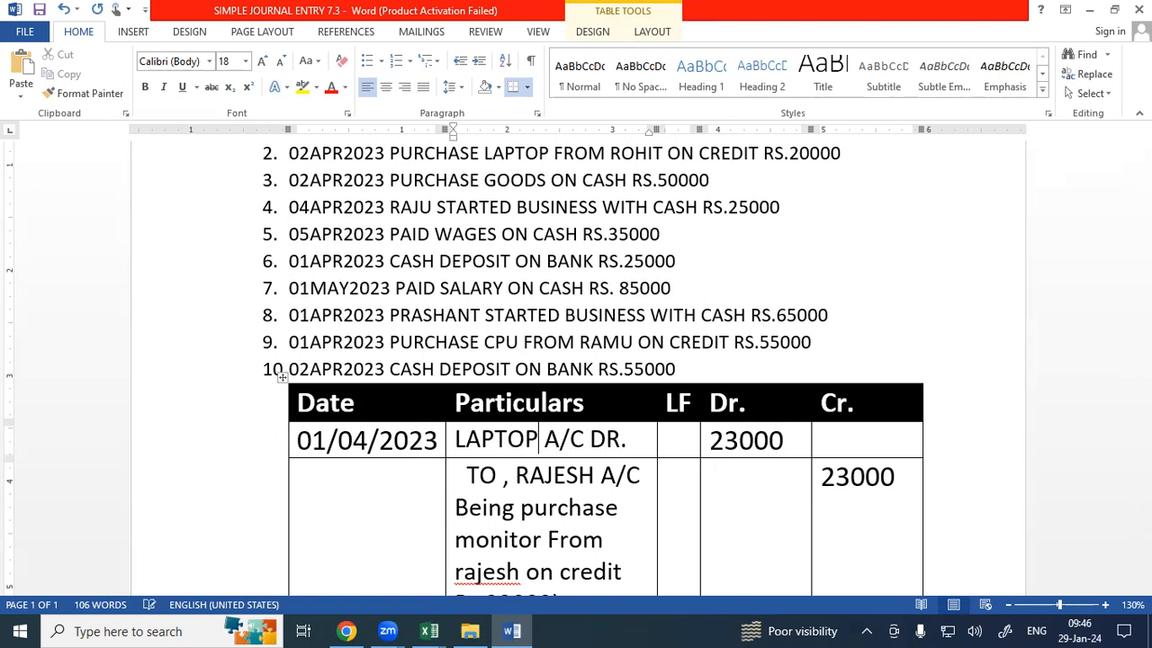
# - Replace the supplier's name in the credit line with the supplier from the second listed transaction
pyautogui.click(581, 475)
pyautogui.press('BackSpace')
pyautogui.press('BackSpace')
pyautogui.press('BackSpace')
pyautogui.press('BackSpace')
pyautogui.press('BackSpace')
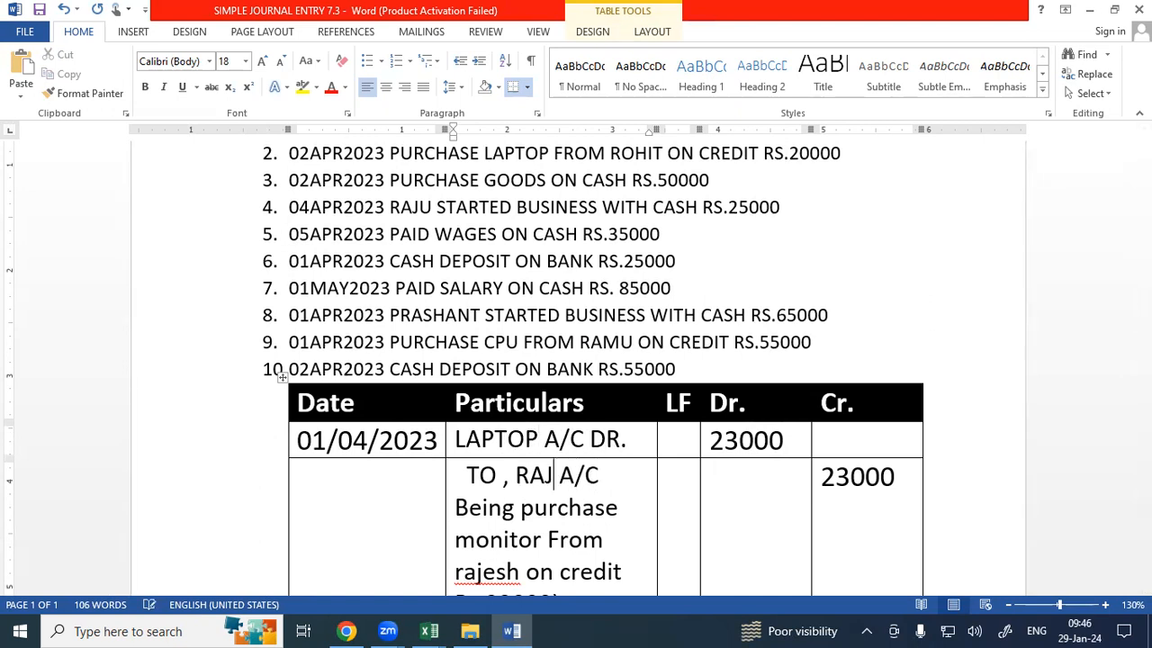
pyautogui.write('OHIT')
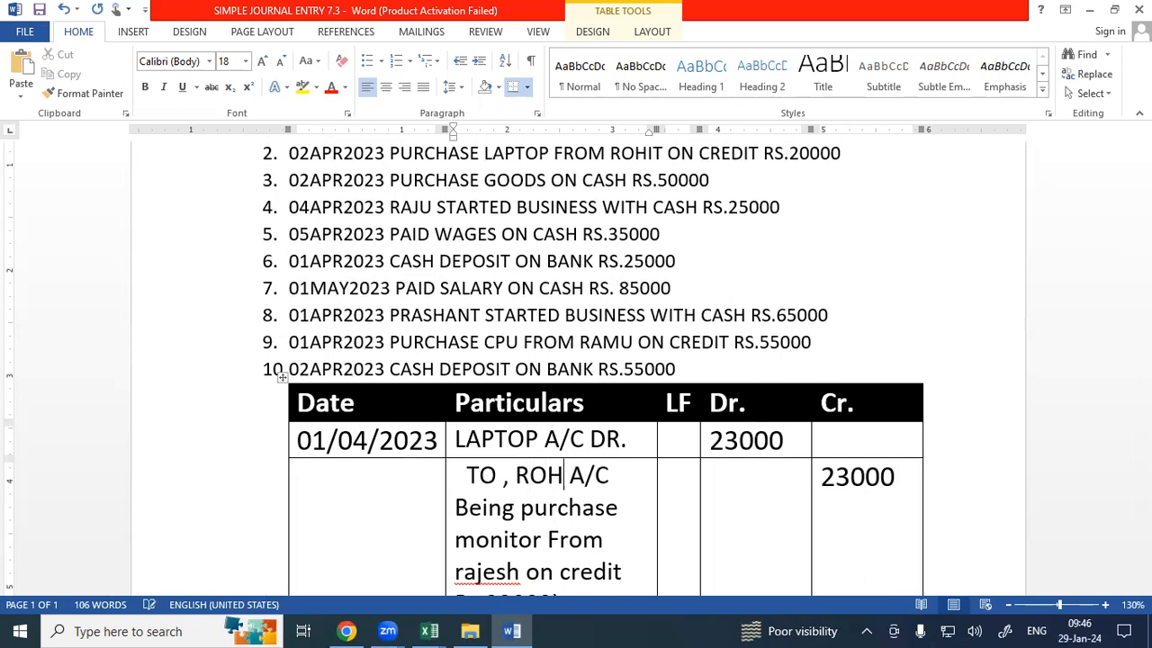
# - Set both the debit and credit amounts of the journal entry to 20000
pyautogui.click(739, 441)
pyautogui.press('BackSpace')
pyautogui.write('0')
pyautogui.click(851, 476)
pyautogui.press('BackSpace')
pyautogui.write('0')
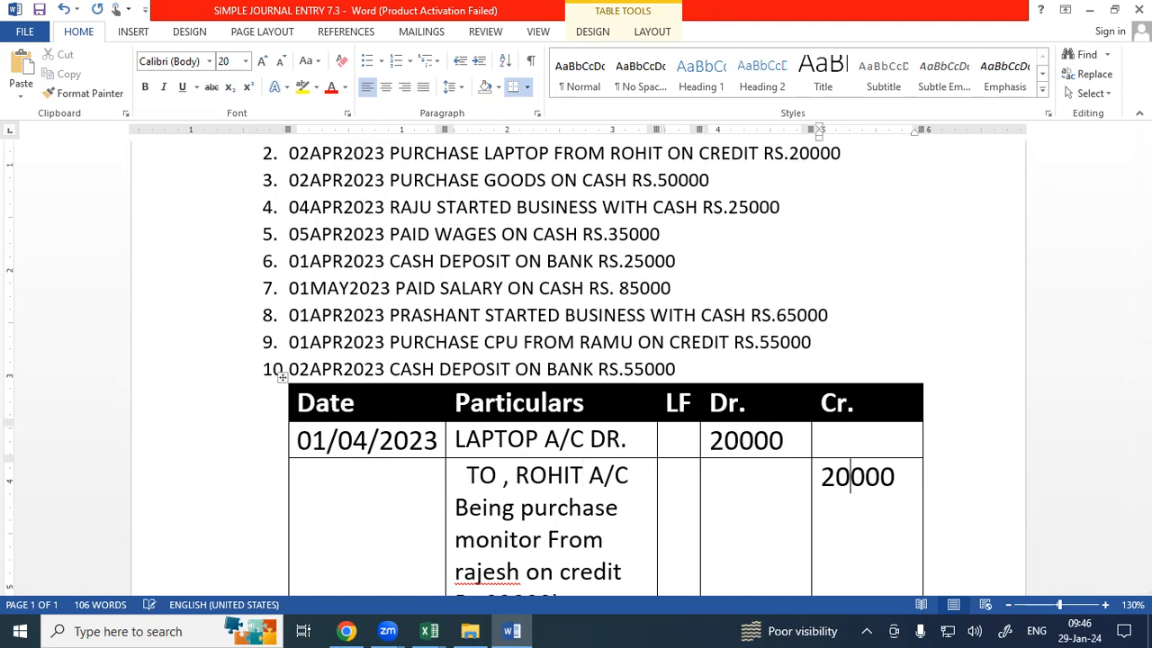
# - Replace the word monitor with LAPTOP in the narration below the journal entry's credit line
pyautogui.scroll(-2, 606, 502)
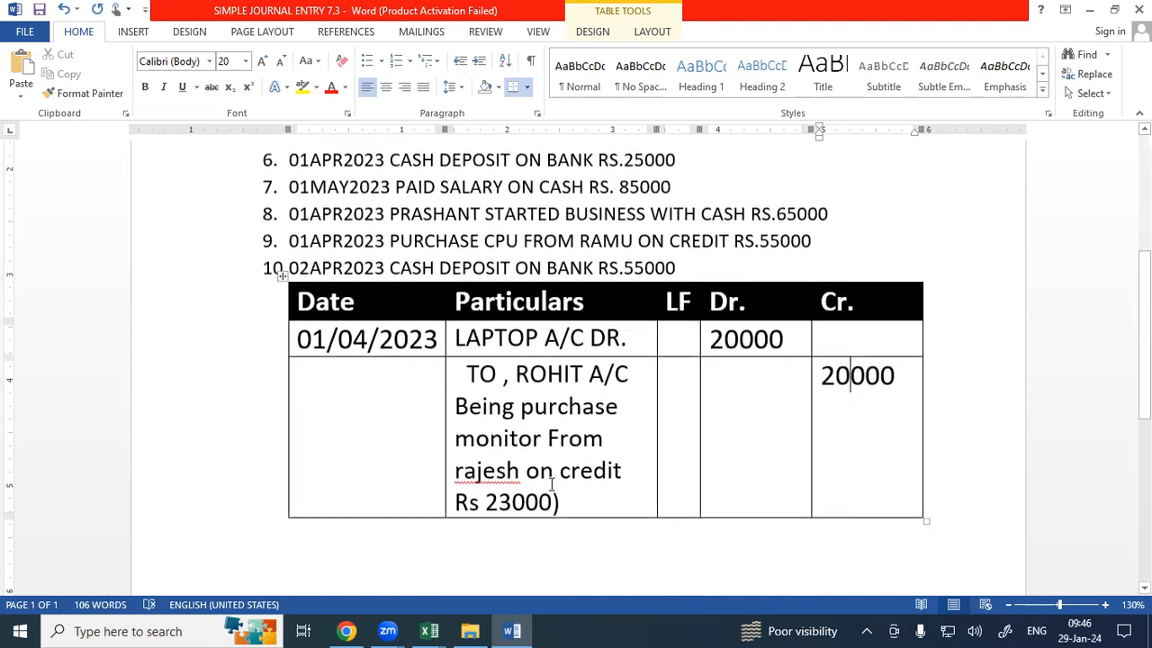
pyautogui.click(538, 440)
pyautogui.press('BackSpace')
pyautogui.press('BackSpace')
pyautogui.press('BackSpace')
pyautogui.press('BackSpace')
pyautogui.press('BackSpace')
pyautogui.press('BackSpace')
pyautogui.press('BackSpace')
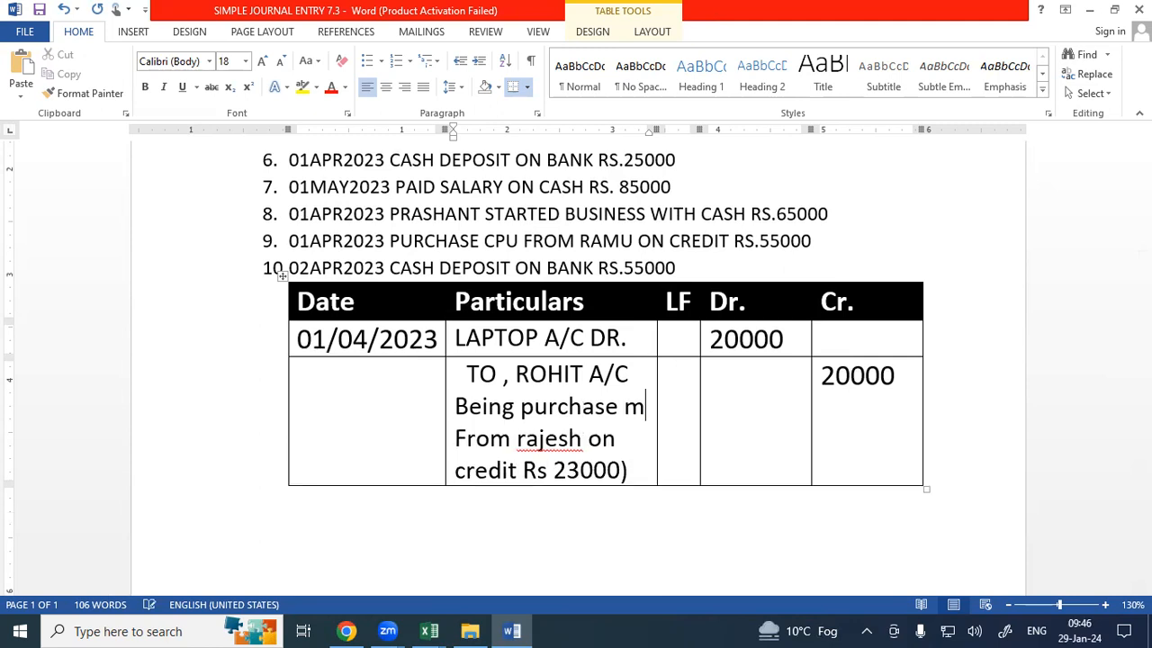
pyautogui.write('LAPTOP')
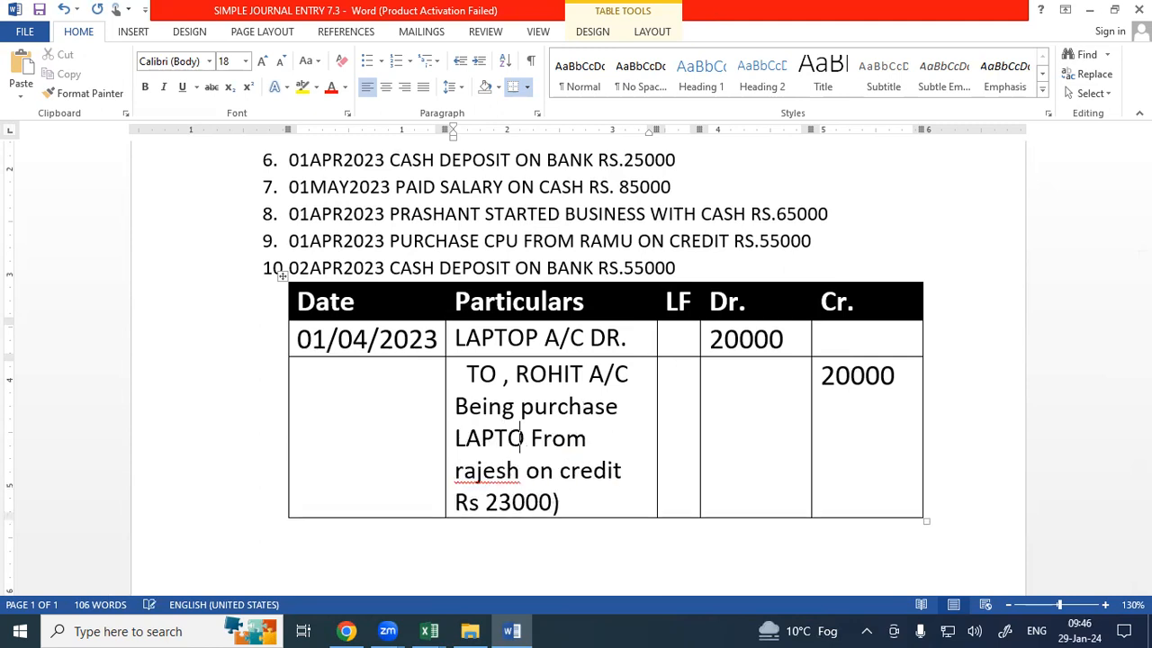
# - Replace the supplier's name in the narration with the supplier from the second listed transaction
pyautogui.click(522, 470)
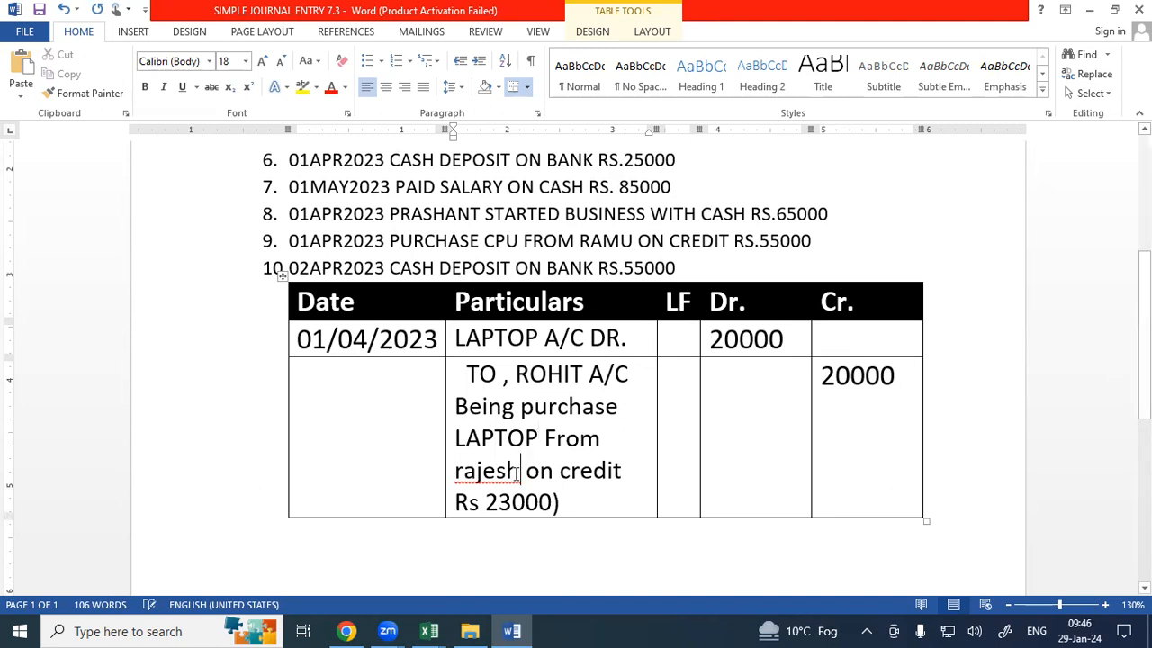
pyautogui.press('BackSpace')
pyautogui.press('BackSpace')
pyautogui.press('BackSpace')
pyautogui.press('BackSpace')
pyautogui.press('BackSpace')
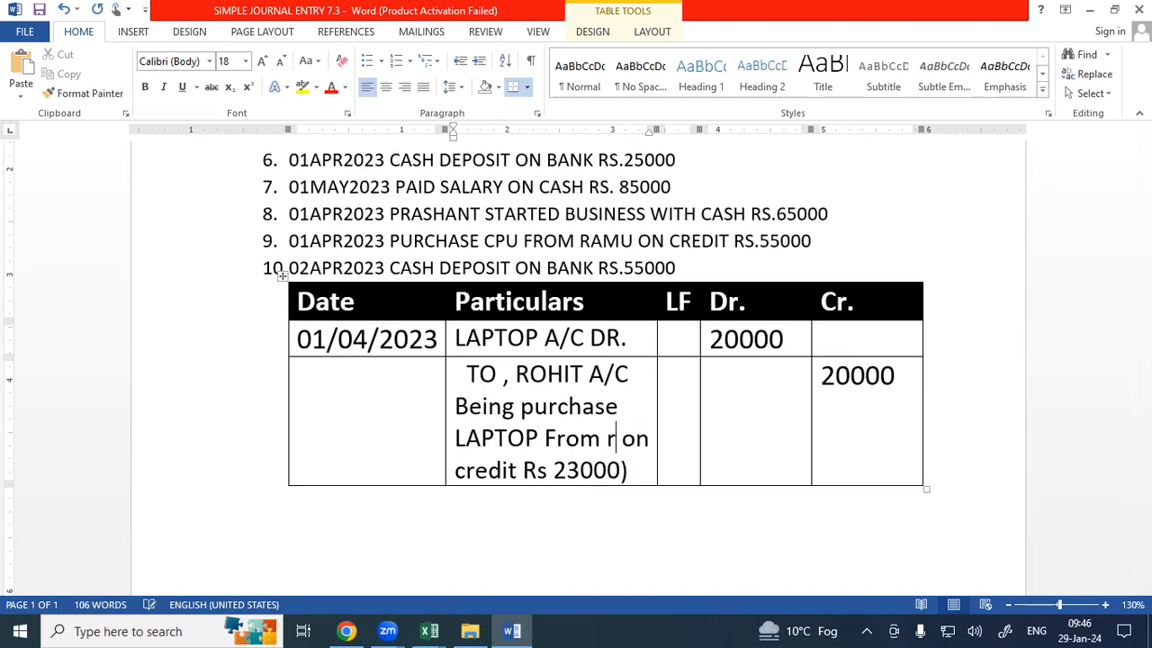
pyautogui.press('BackSpace')
pyautogui.write('ROHIT on credit')
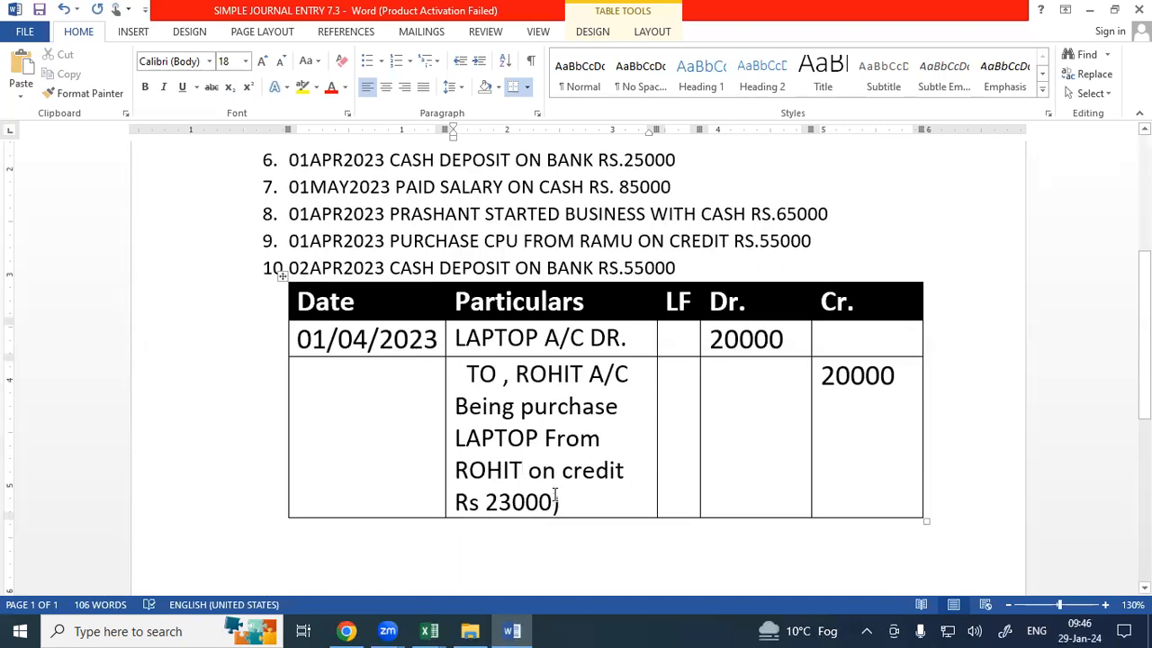
# - Set the amount in the narration to Rs 20000
pyautogui.click(511, 502)
pyautogui.press('BackSpace')
pyautogui.write('0')
# - Review the third listed transaction, the purchase of goods on cash
pyautogui.scroll(3, 628, 383)
pyautogui.scroll(2, 628, 383)
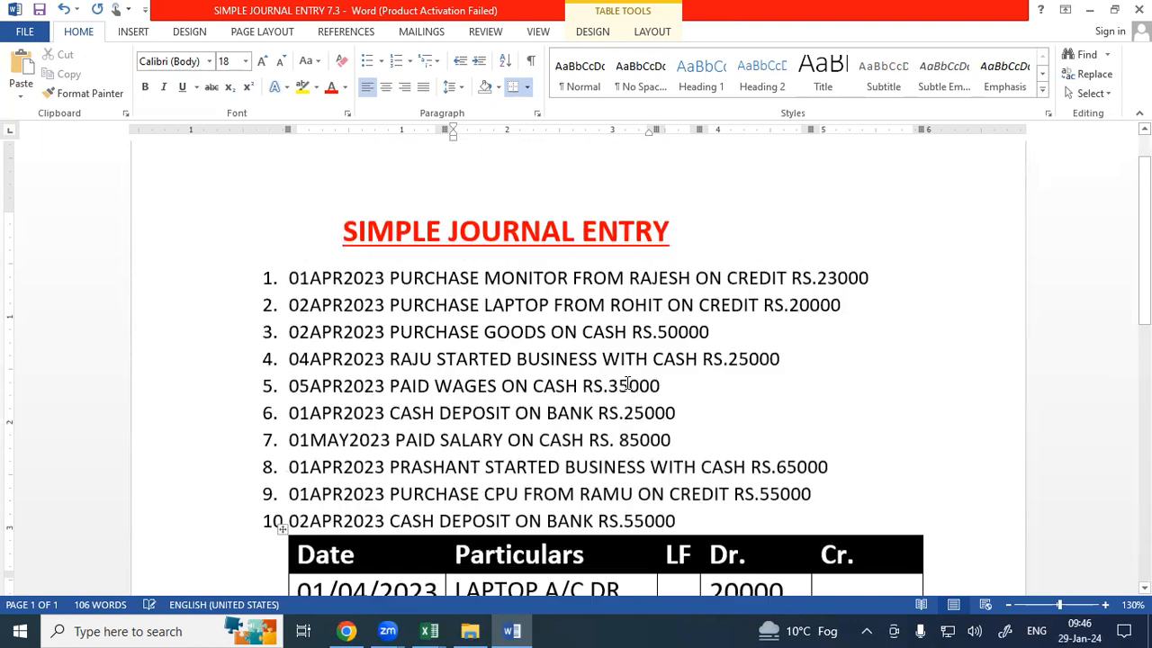
pyautogui.scroll(-1, 627, 383)
pyautogui.click(313, 281)
pyautogui.press('Home')
pyautogui.moveTo(312, 282); pyautogui.dragTo(652, 309)
pyautogui.click(665, 359)
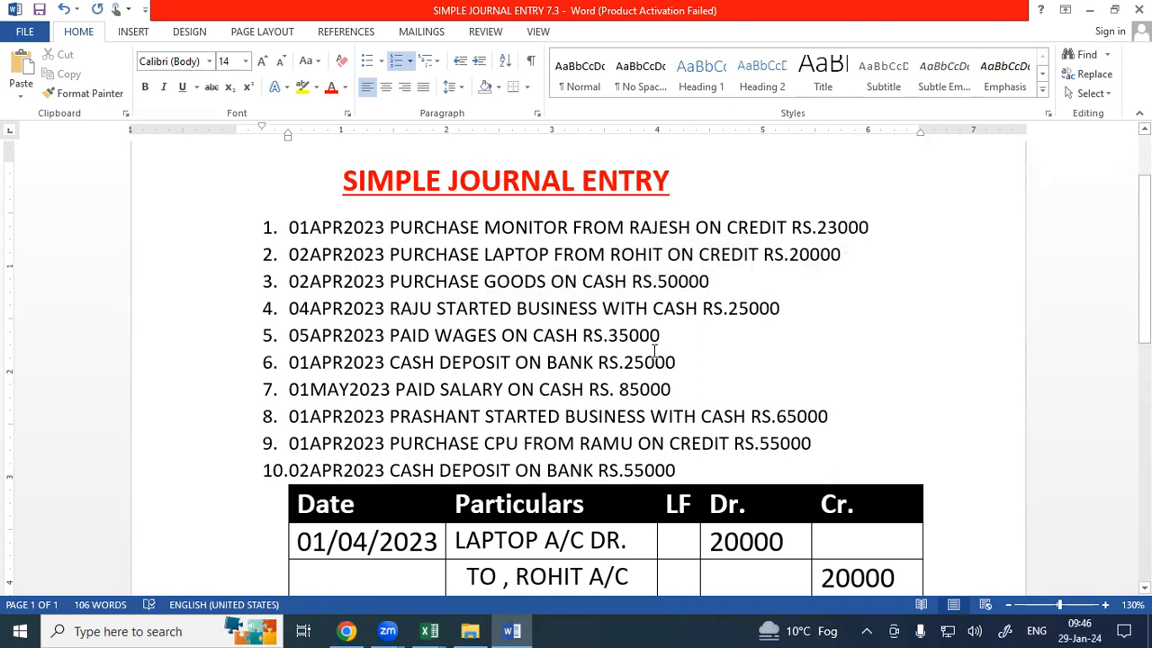
# - Clear the debit line, credit line and narration from the Particulars column of the journal table
pyautogui.scroll(-2, 655, 352)
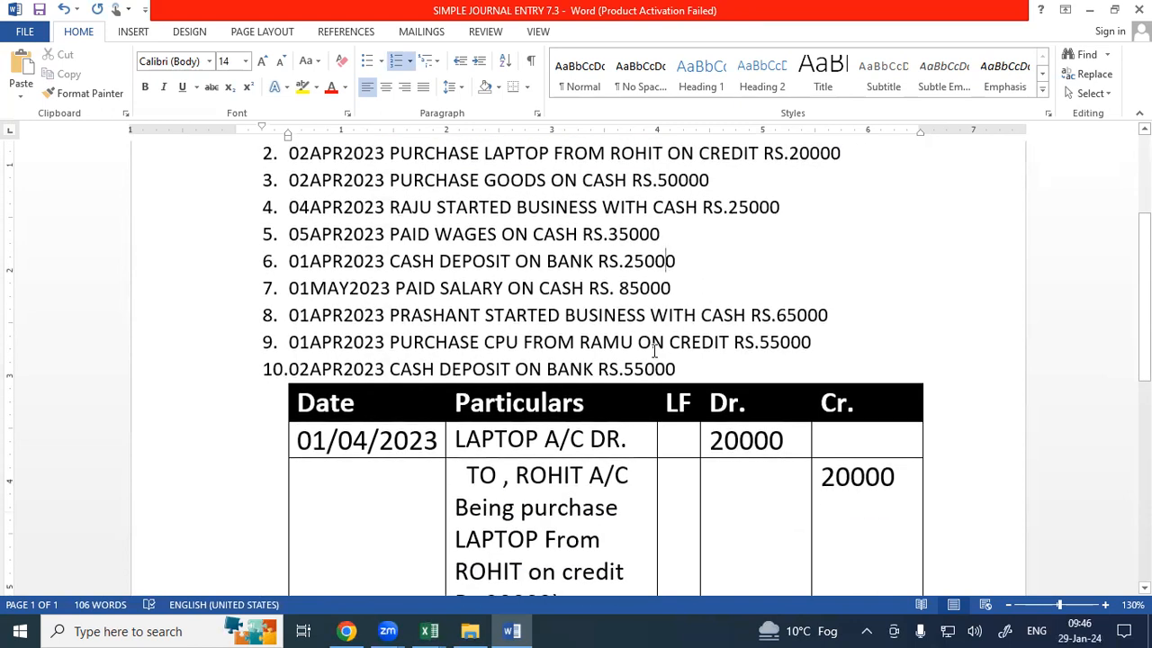
pyautogui.scroll(-1, 586, 389)
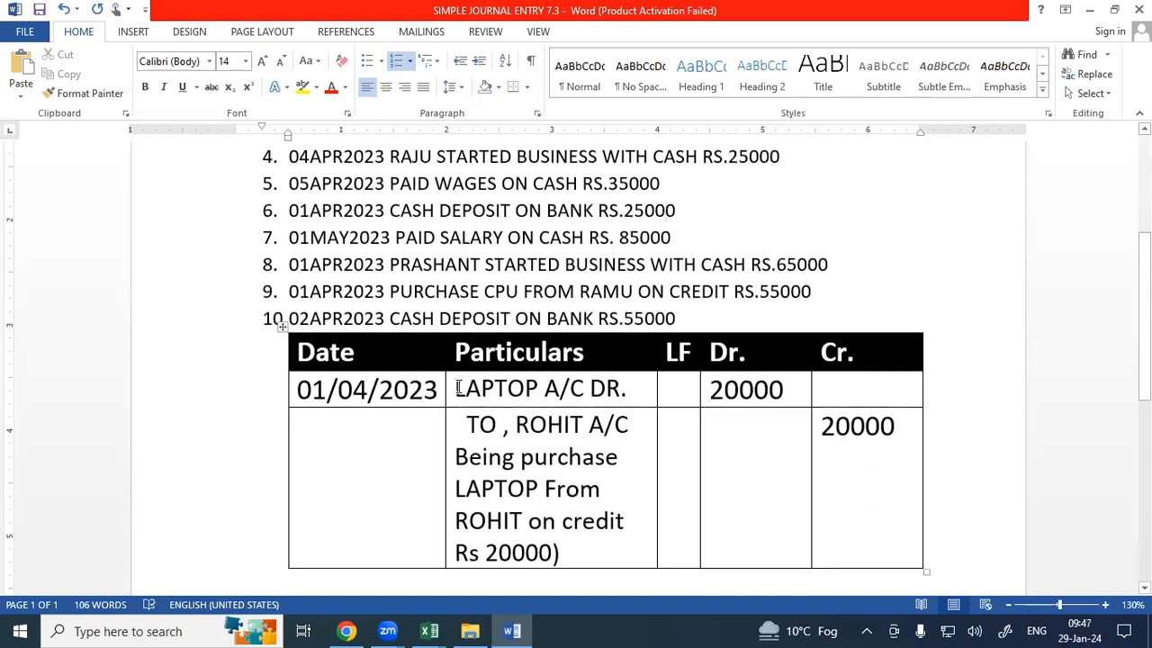
pyautogui.moveTo(454, 387); pyautogui.dragTo(589, 538)
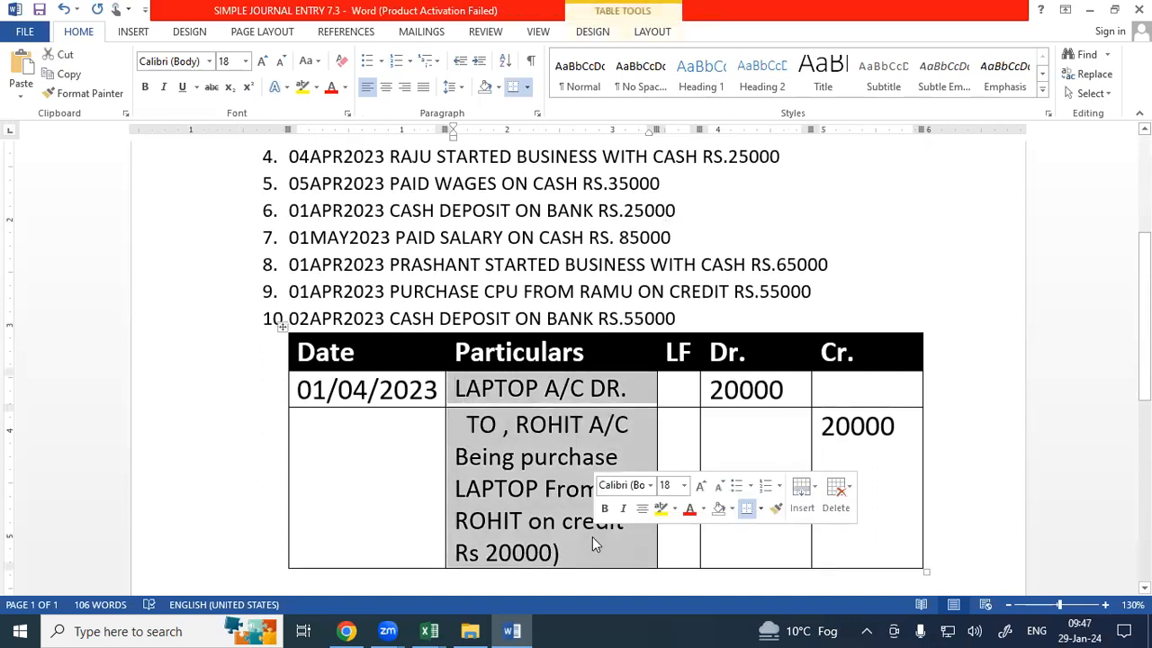
pyautogui.press('Delete')
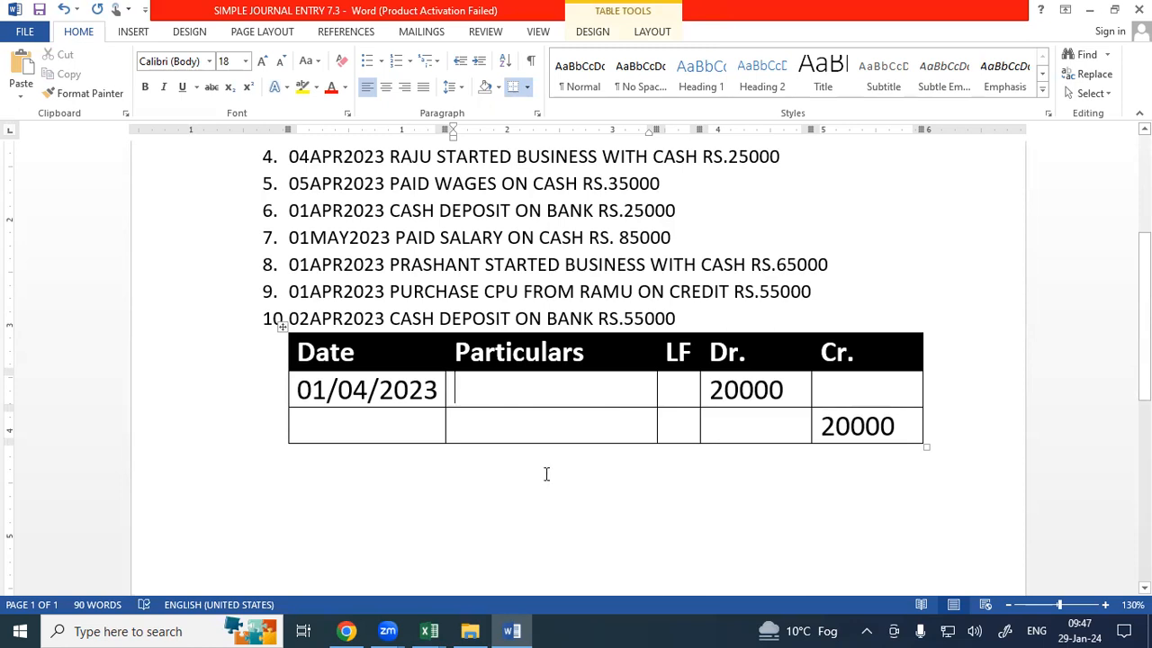
# - Enter PURCHASE A/C DR. as the debit line and an indented TO, CASH as the credit line under Particulars
pyautogui.write('PURCGH')
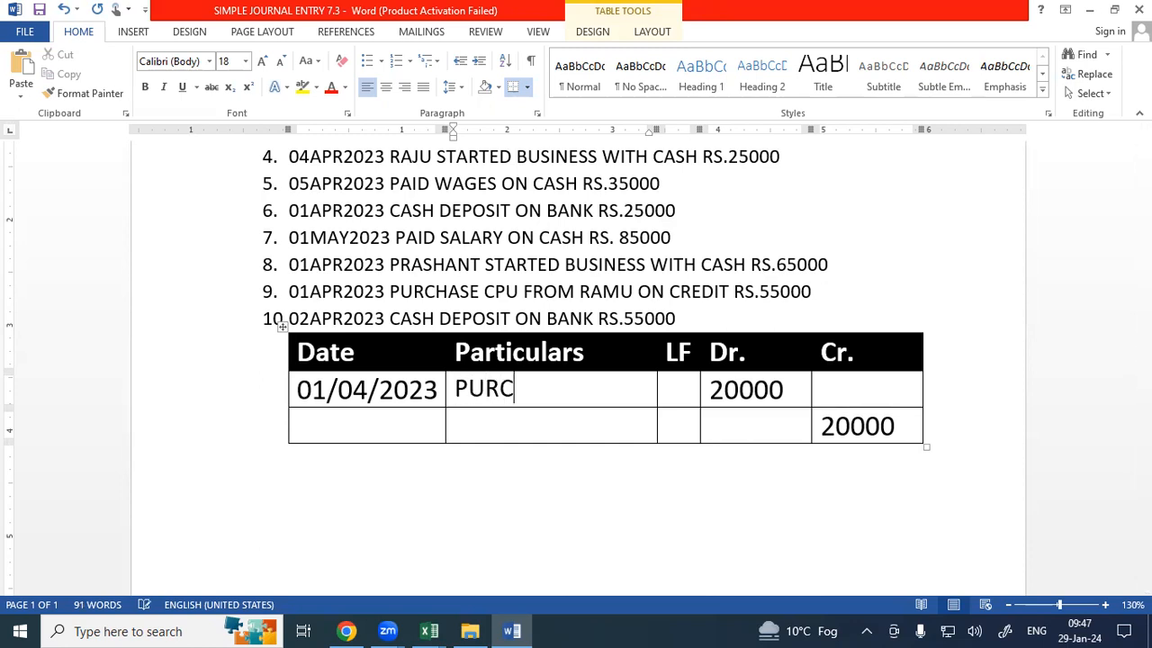
pyautogui.press('BackSpace')
pyautogui.press('BackSpace')
pyautogui.write('HASE ')
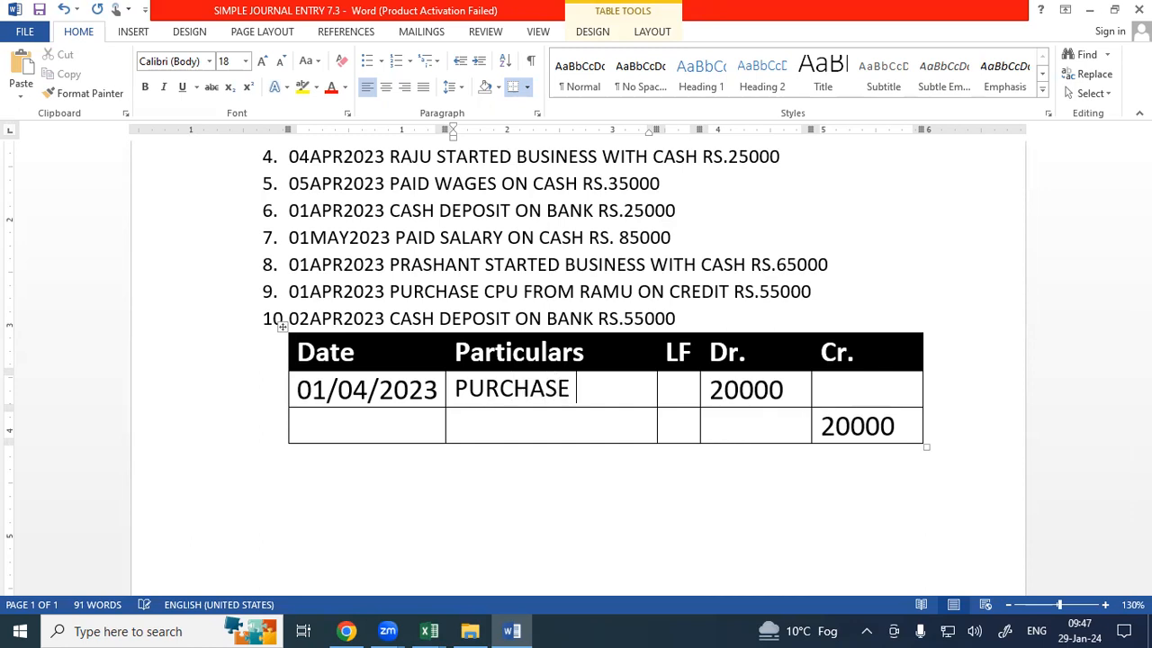
pyautogui.write('A/C DR.')
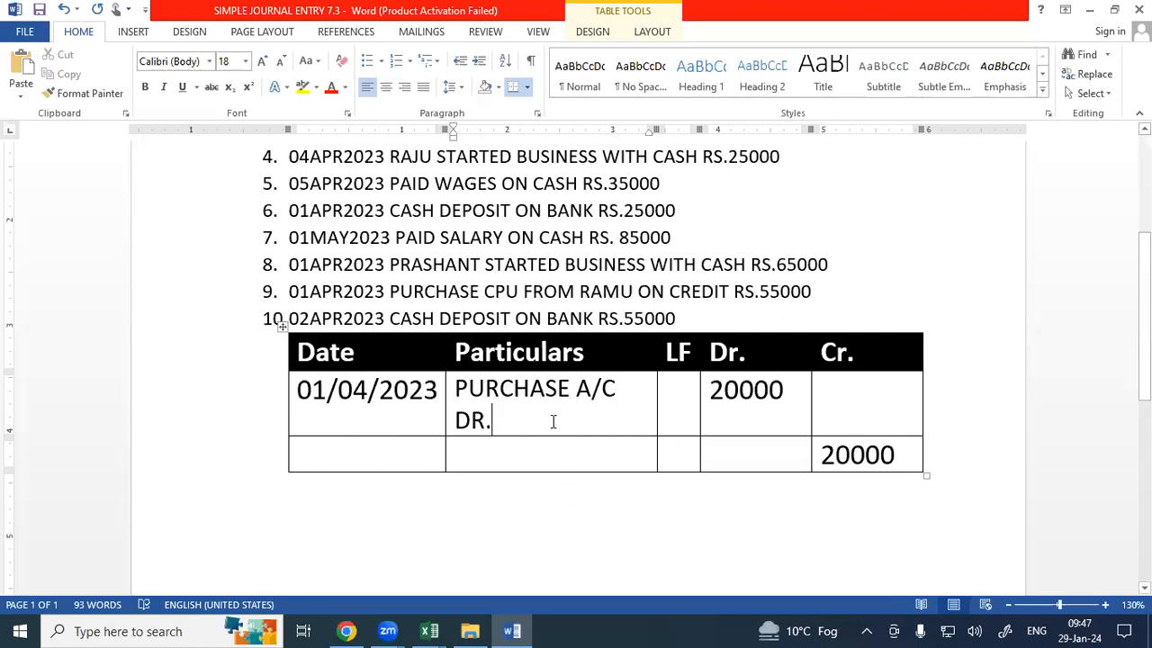
pyautogui.click(529, 465)
pyautogui.write('TO, CASH')
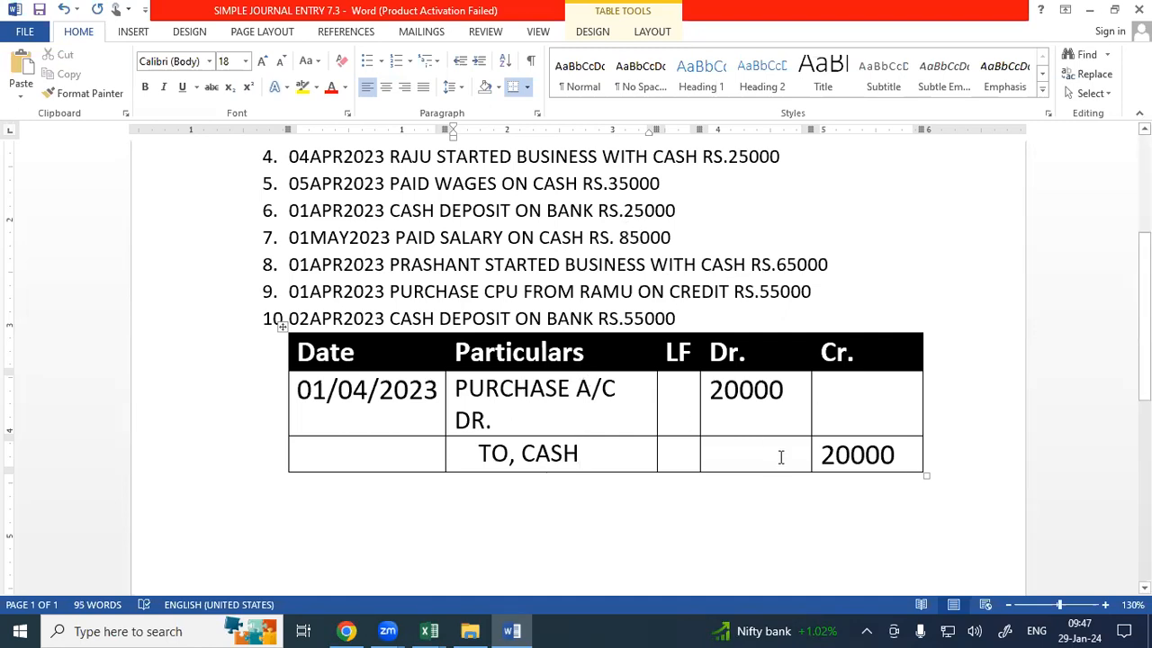
# - Set both the debit and credit amounts of the goods purchase entry to 50000
pyautogui.click(739, 393)
pyautogui.scroll(1, 738, 393)
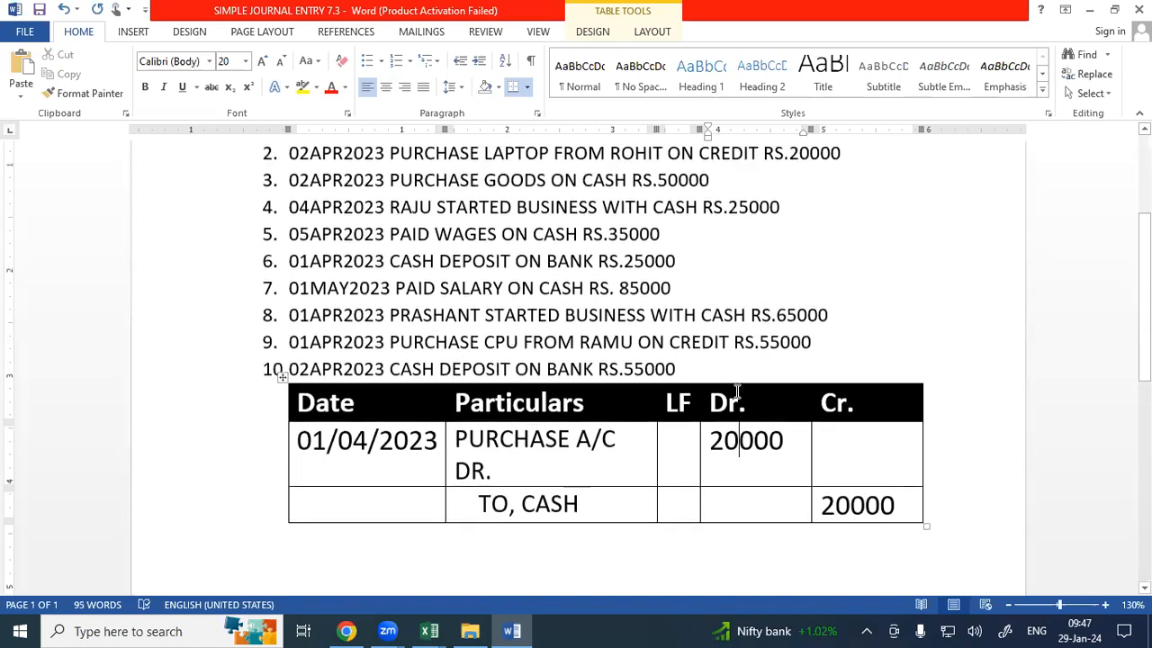
pyautogui.press('BackSpace')
pyautogui.press('BackSpace')
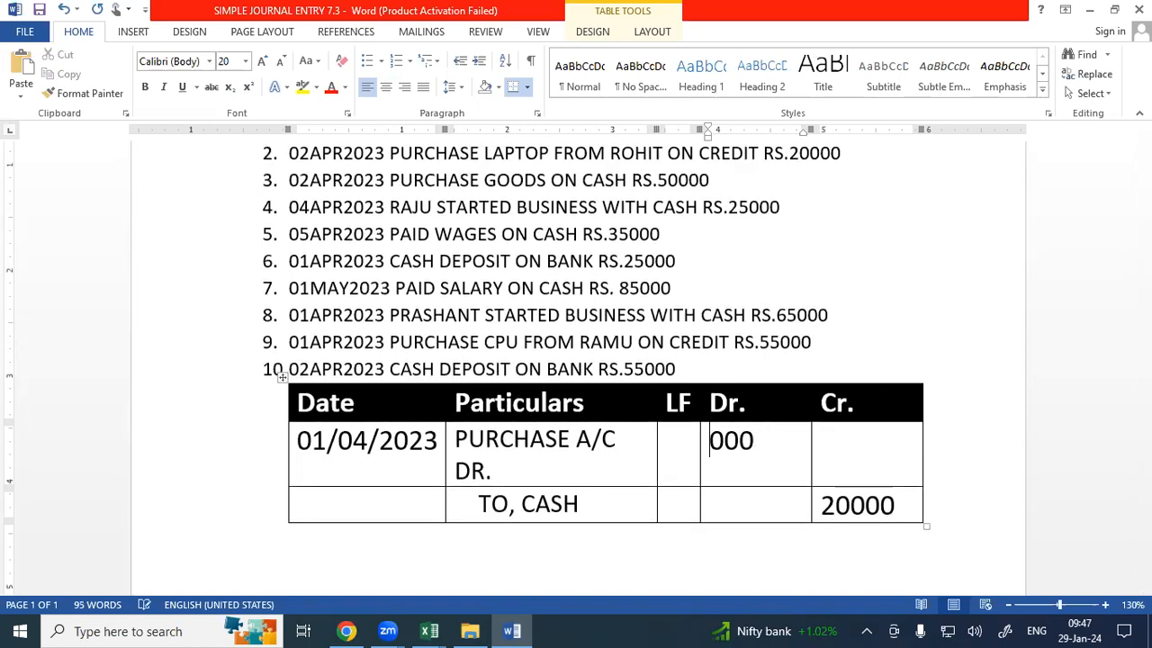
pyautogui.write('50')
pyautogui.click(837, 504)
pyautogui.press('BackSpace')
pyautogui.write('5')
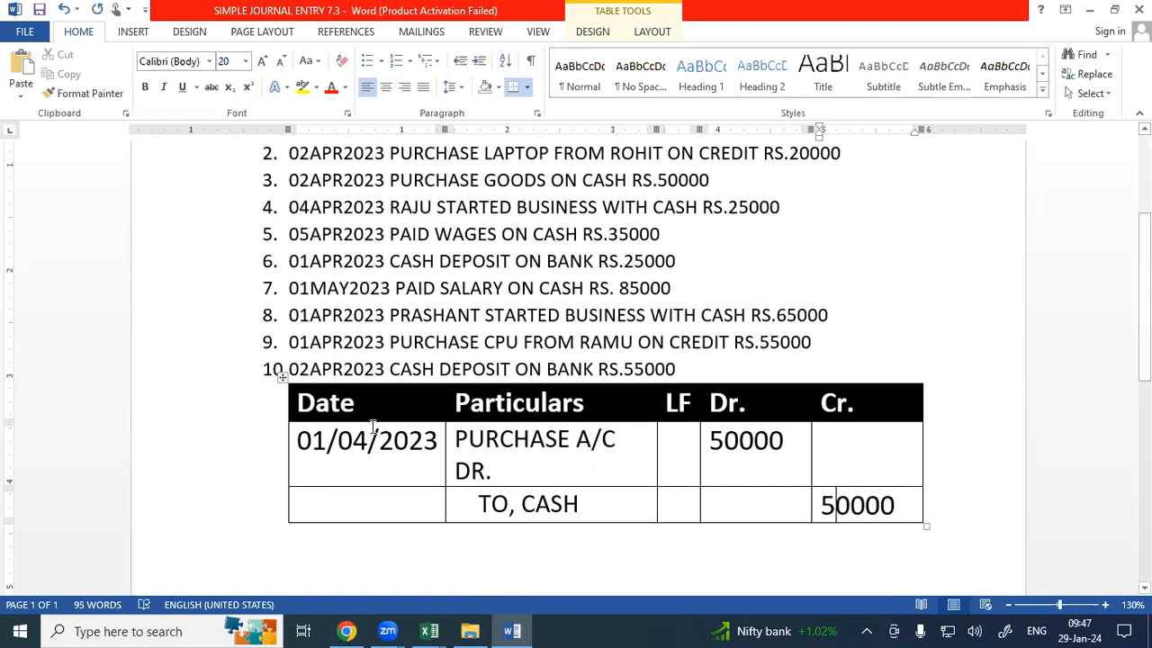
# - Set the journal entry's date to 02/04/2023
pyautogui.click(326, 441)
pyautogui.press('BackSpace')
pyautogui.write('2')
# - For the fourth listed transaction, replace PURCHASE with CASH in the debit line of the journal table
pyautogui.moveTo(353, 208); pyautogui.dragTo(386, 208)
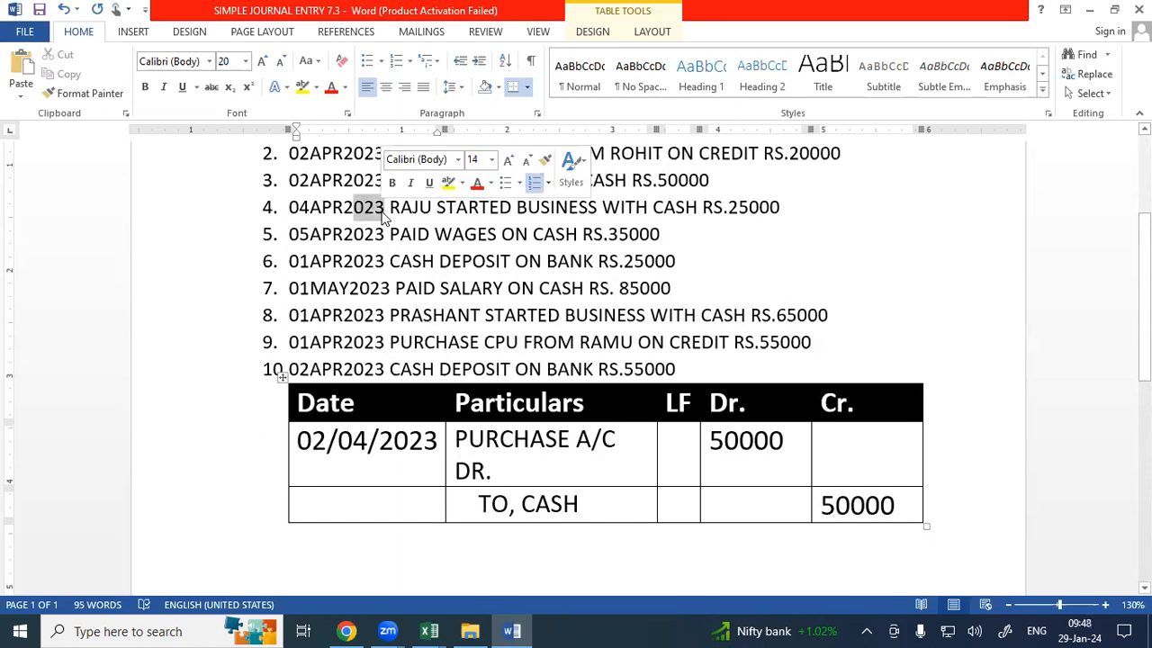
pyautogui.click(392, 281)
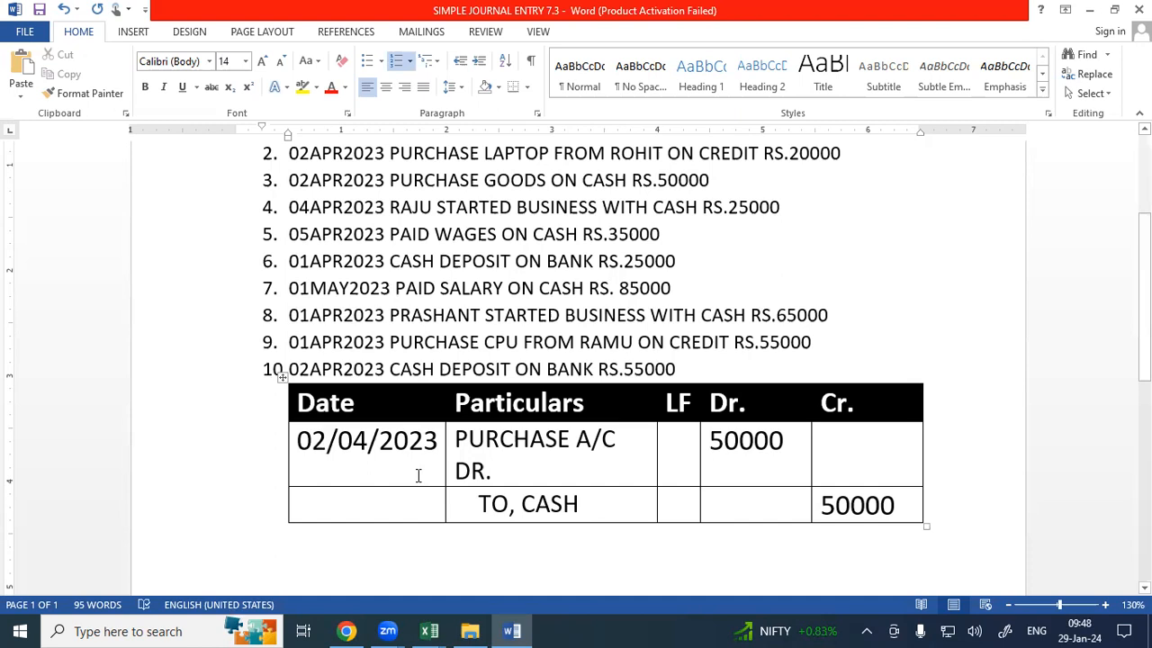
pyautogui.click(570, 438)
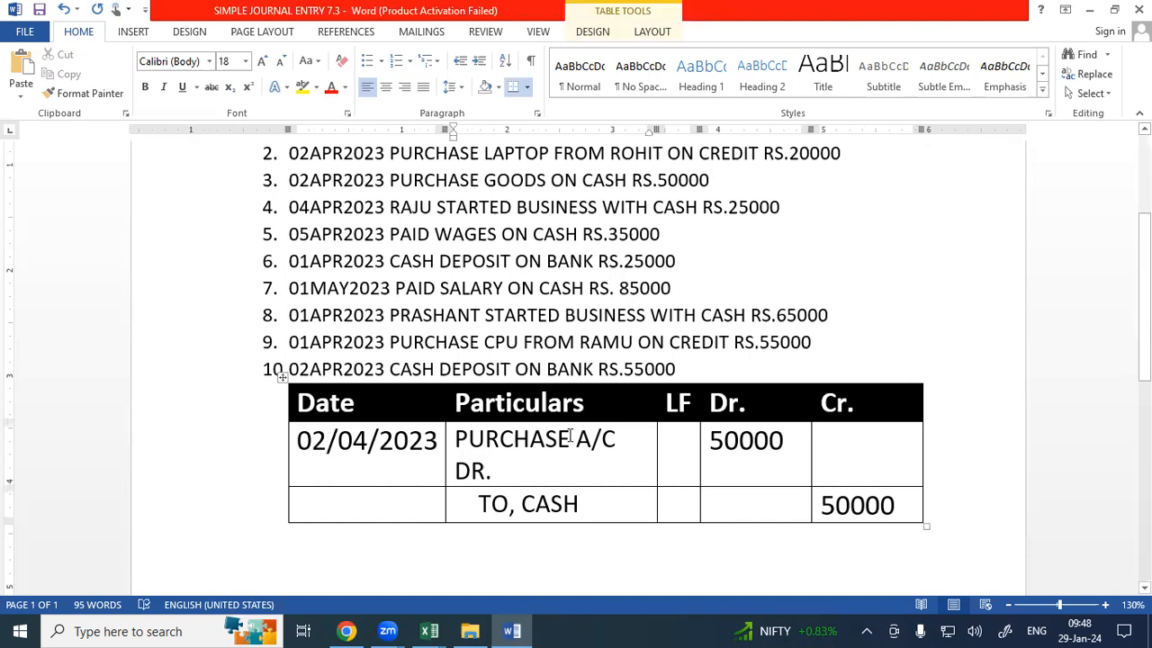
pyautogui.press('BackSpace')
pyautogui.press('BackSpace')
pyautogui.press('BackSpace')
pyautogui.press('BackSpace')
pyautogui.press('BackSpace')
pyautogui.press('BackSpace')
pyautogui.press('BackSpace')
pyautogui.press('BackSpace')
pyautogui.write('CASH')
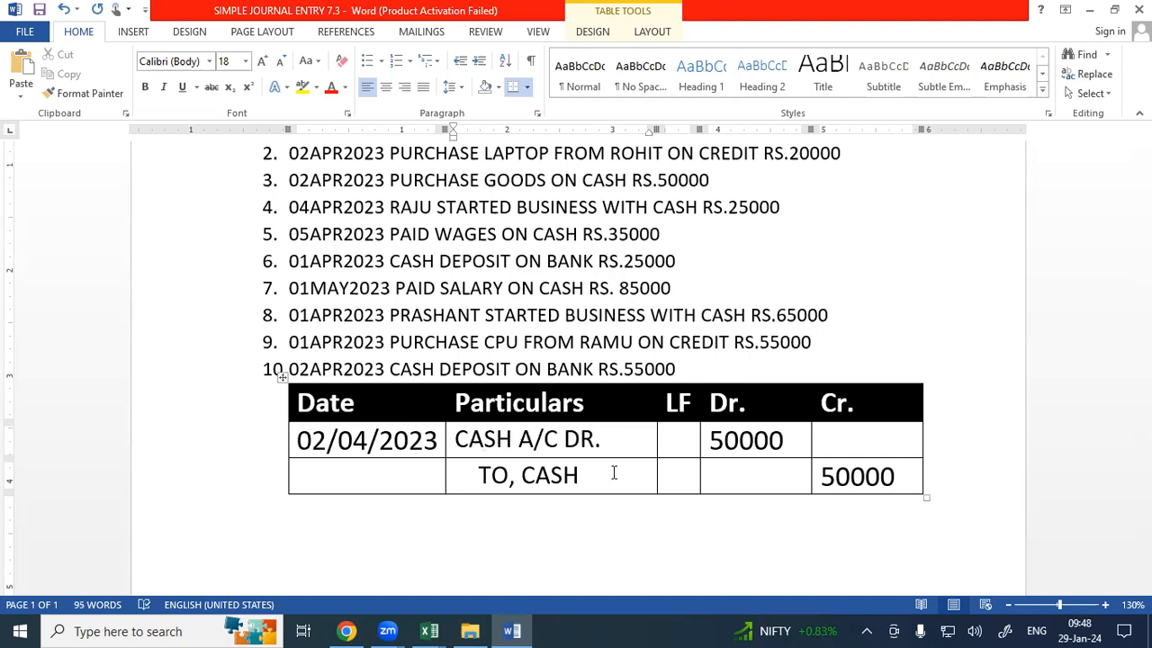
# - Replace CASH with CAPITAL in the credit line of the journal table
pyautogui.click(596, 474)
pyautogui.press('BackSpace')
pyautogui.press('BackSpace')
pyautogui.press('BackSpace')
pyautogui.press('BackSpace')
pyautogui.write('CAPITAL')
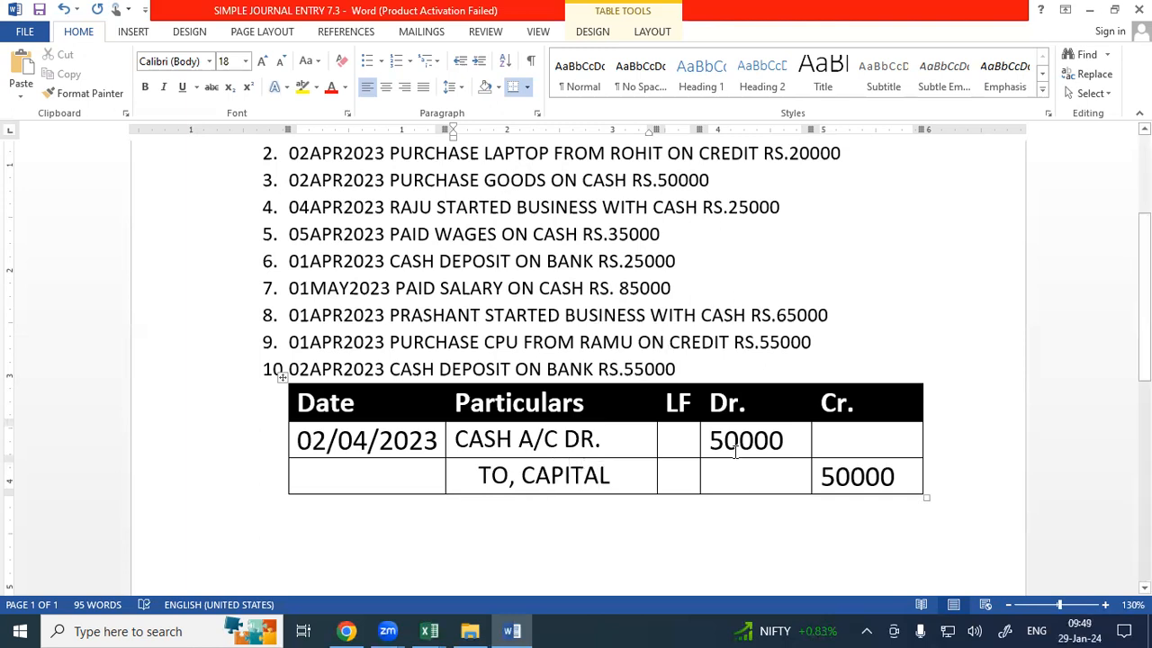
# - Set both the debit and credit amounts of the capital entry to 25000
pyautogui.click(725, 441)
pyautogui.press('BackSpace')
pyautogui.write('25')
pyautogui.press('BackSpace')
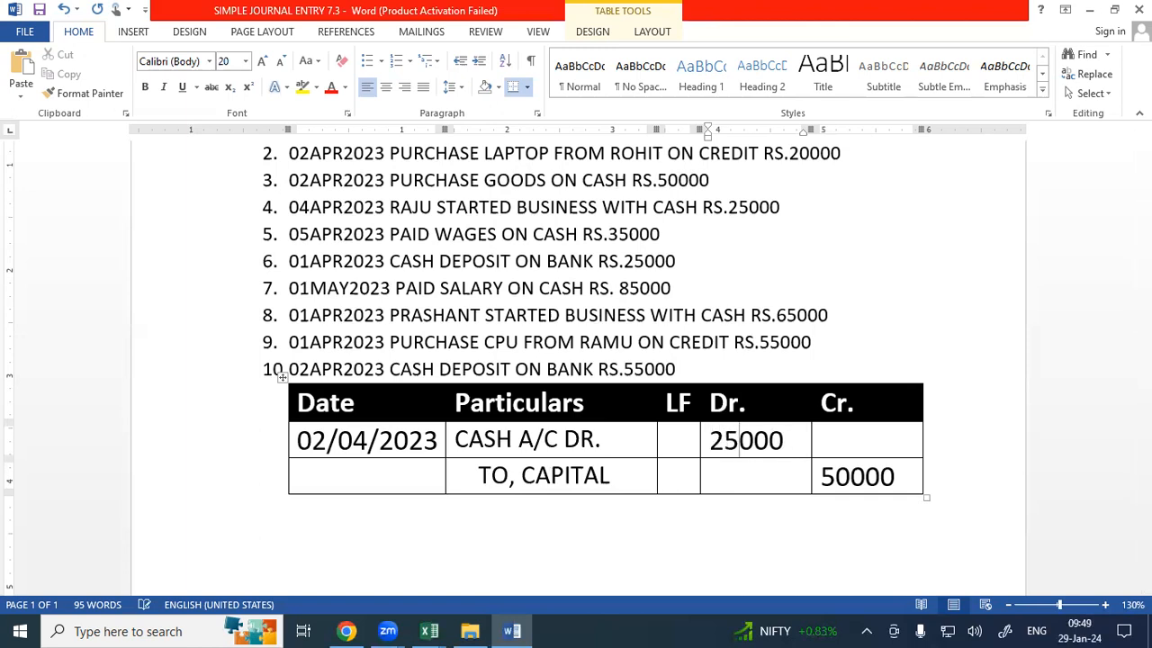
pyautogui.click(853, 477)
pyautogui.press('BackSpace')
pyautogui.press('BackSpace')
pyautogui.write('25')
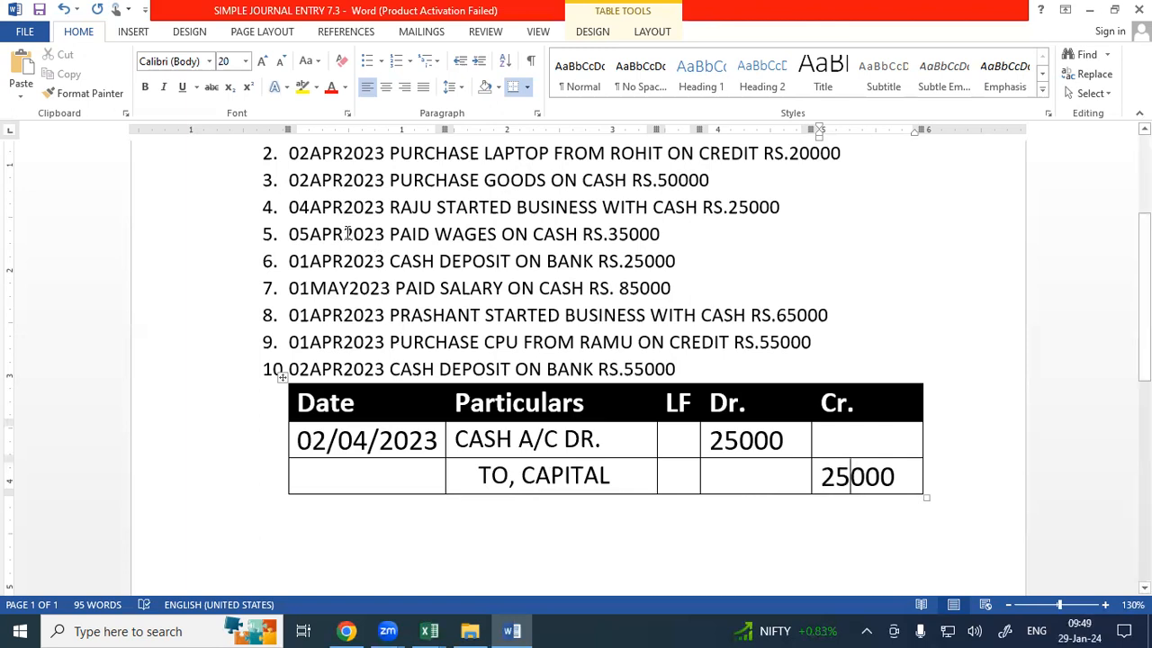
# - Set the journal entry's date to 04/04/2023
pyautogui.click(322, 440)
pyautogui.press('BackSpace')
pyautogui.write('4')
# - For the fifth listed transaction, replace CASH with PAID WAGES in the debit line of the journal table
pyautogui.moveTo(322, 236); pyautogui.dragTo(389, 235)
pyautogui.click(396, 267)
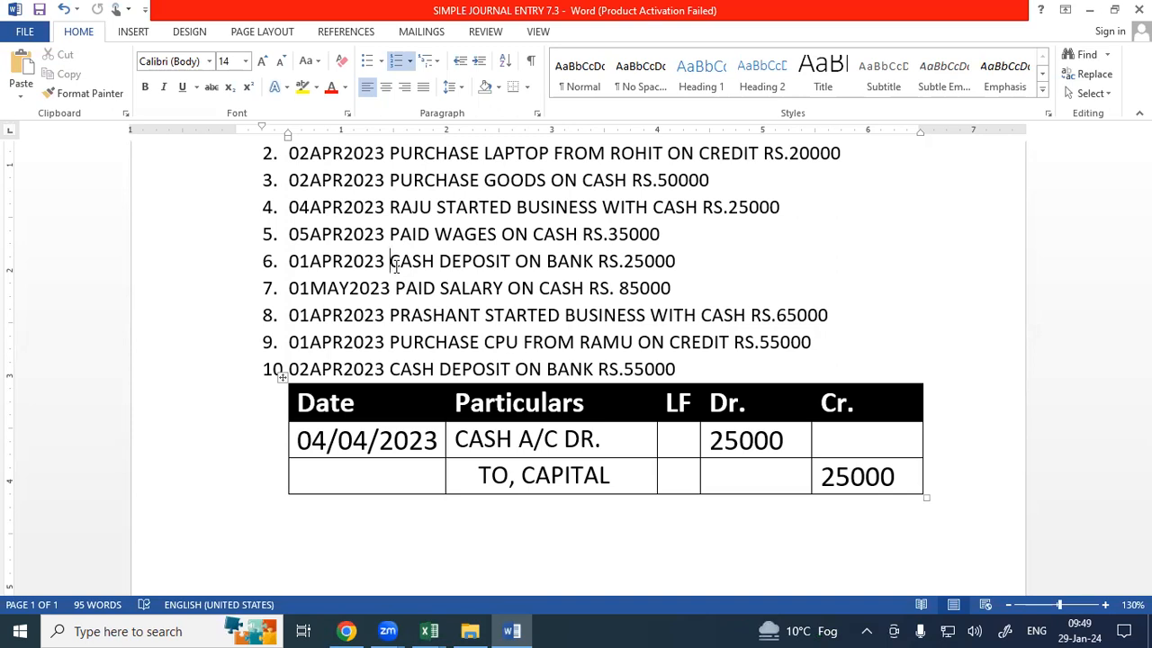
pyautogui.click(397, 267)
pyautogui.click(511, 440)
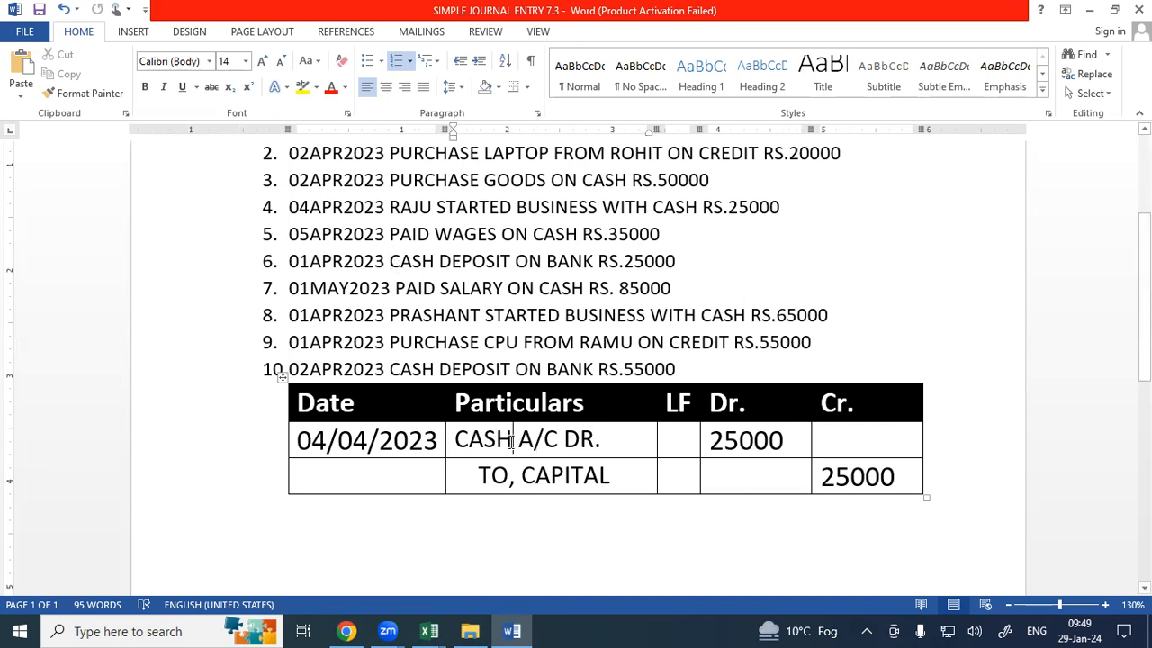
pyautogui.press('BackSpace')
pyautogui.press('BackSpace')
pyautogui.press('BackSpace')
pyautogui.press('BackSpace')
pyautogui.write('PA')
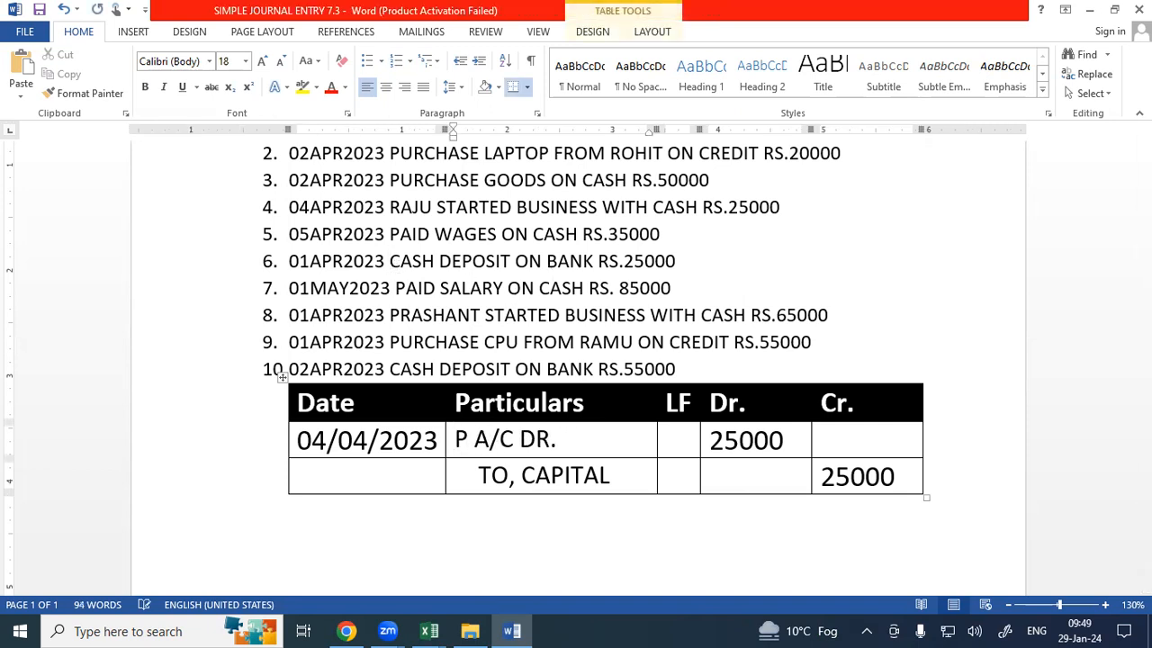
pyautogui.write('ID W')
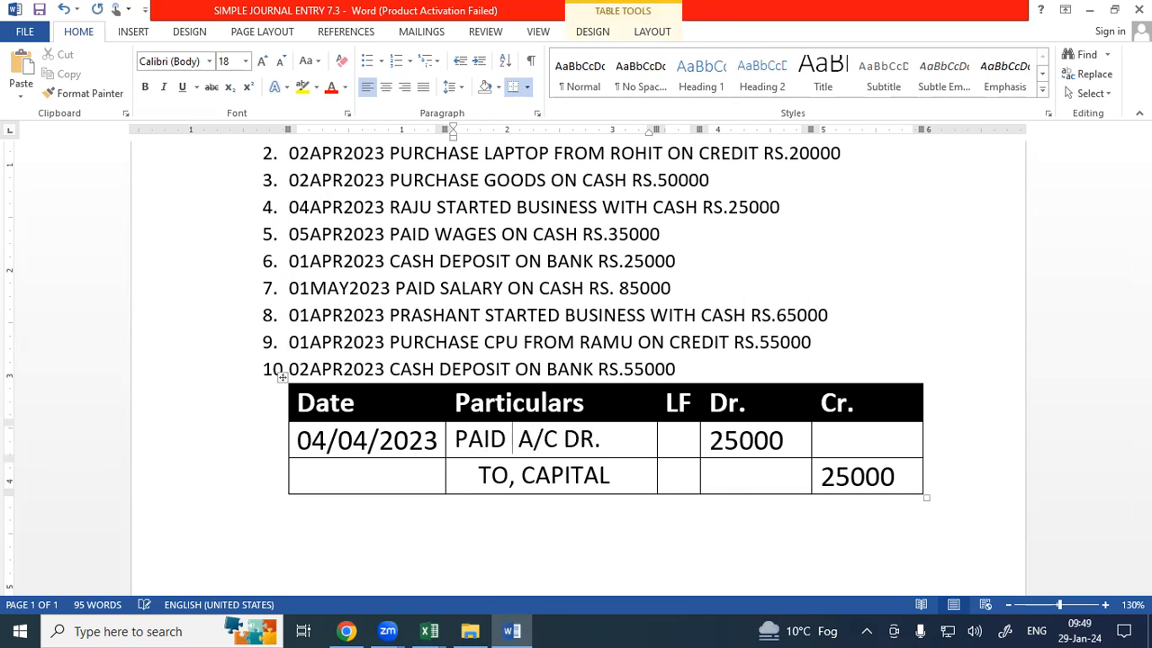
pyautogui.write('AGES')
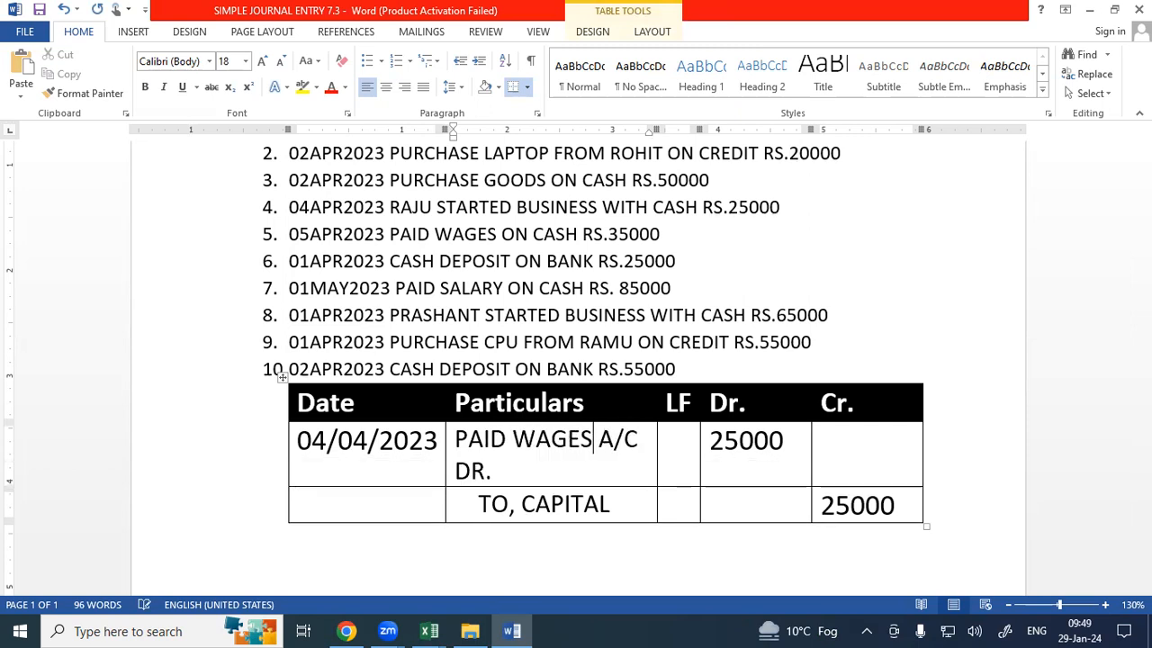
# - Replace CAPITAL with CASH in the credit line of the wages entry
pyautogui.click(617, 506)
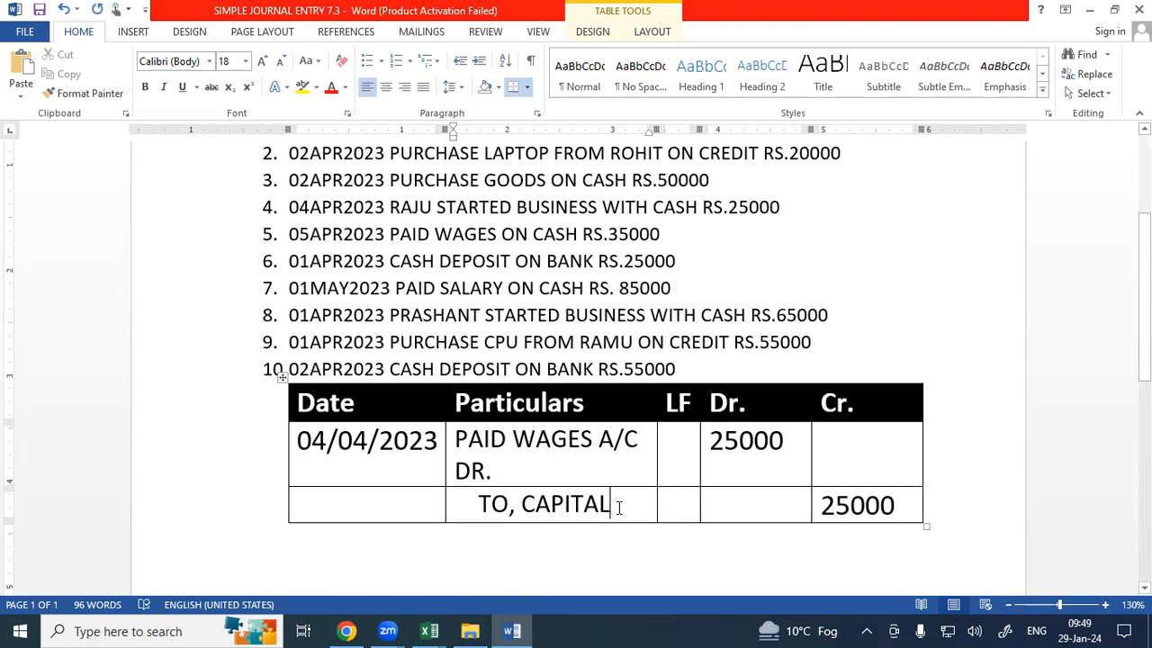
pyautogui.press('BackSpace')
pyautogui.press('BackSpace')
pyautogui.press('BackSpace')
pyautogui.press('BackSpace')
pyautogui.press('BackSpace')
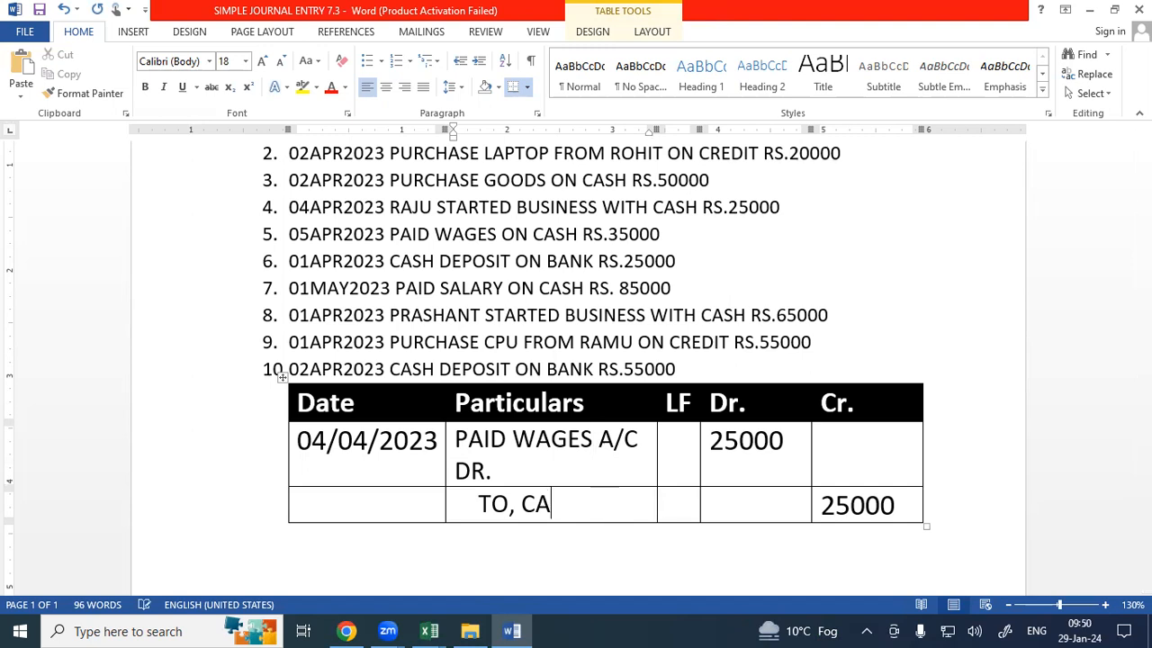
pyautogui.write('SH')
# - Set both the debit and credit amounts of the wages entry to 35000
pyautogui.click(725, 441)
pyautogui.press('BackSpace')
pyautogui.write('3')
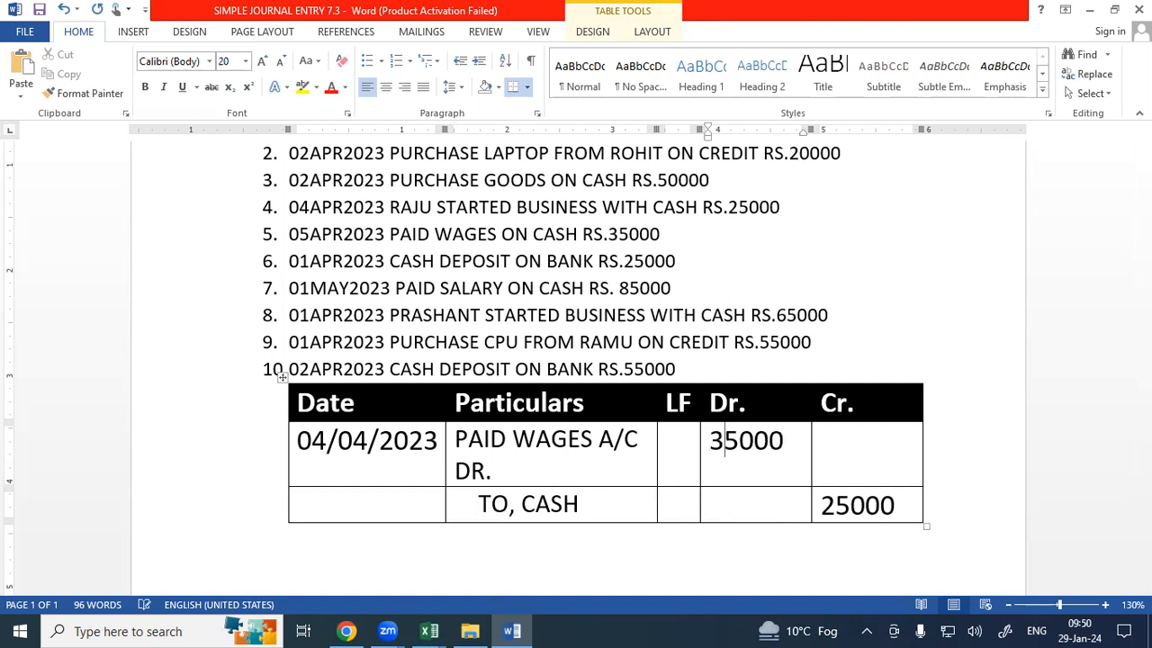
pyautogui.click(835, 504)
pyautogui.press('BackSpace')
pyautogui.write('3')
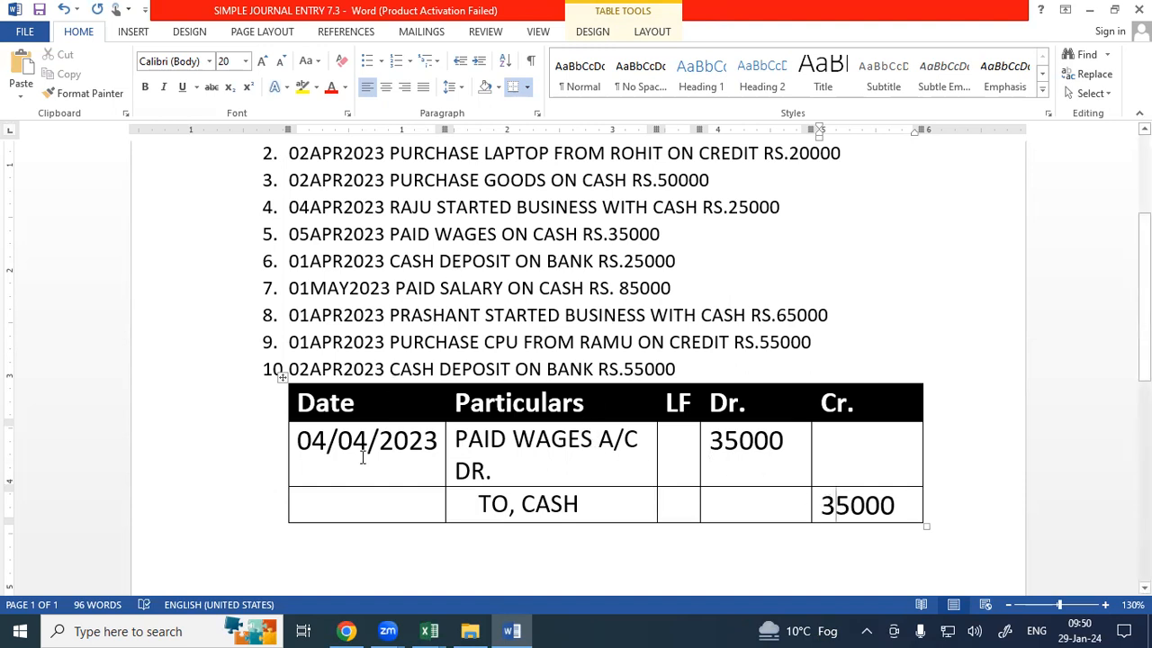
# - Set the date of the wages entry in the journal table to 05/04/2023
pyautogui.click(326, 439)
pyautogui.press('BackSpace')
pyautogui.write('5')
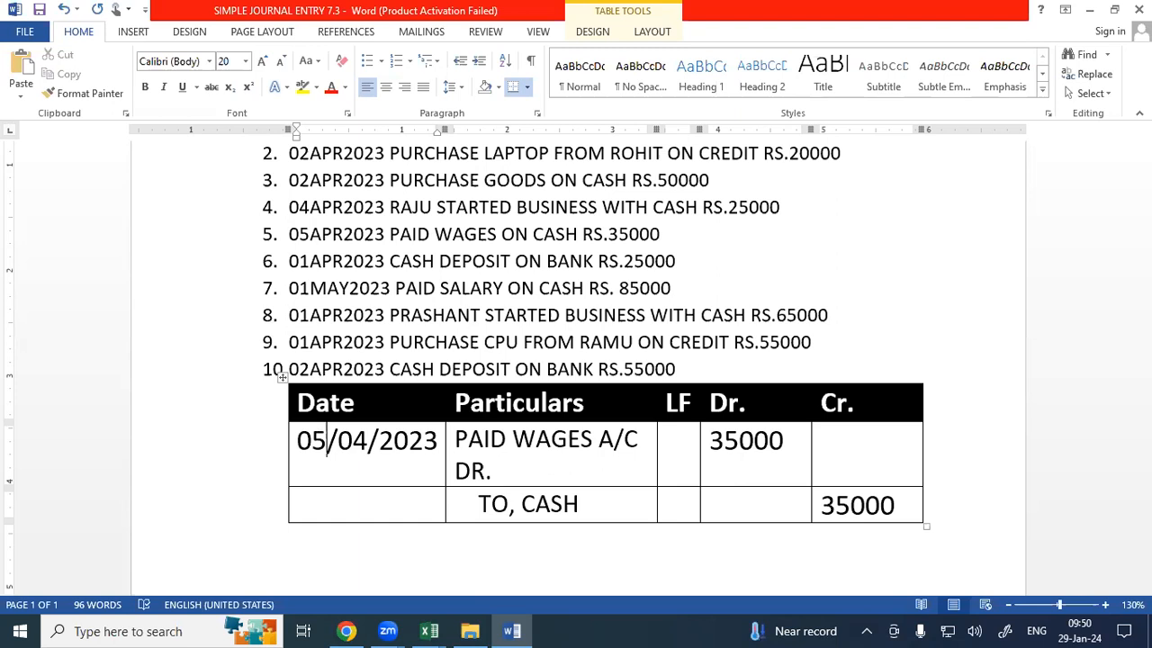
# - For the sixth listed transaction, the cash deposit on bank, replace PAID WAGES with BANK in the debit line of the journal table
pyautogui.moveTo(440, 261); pyautogui.dragTo(465, 261)
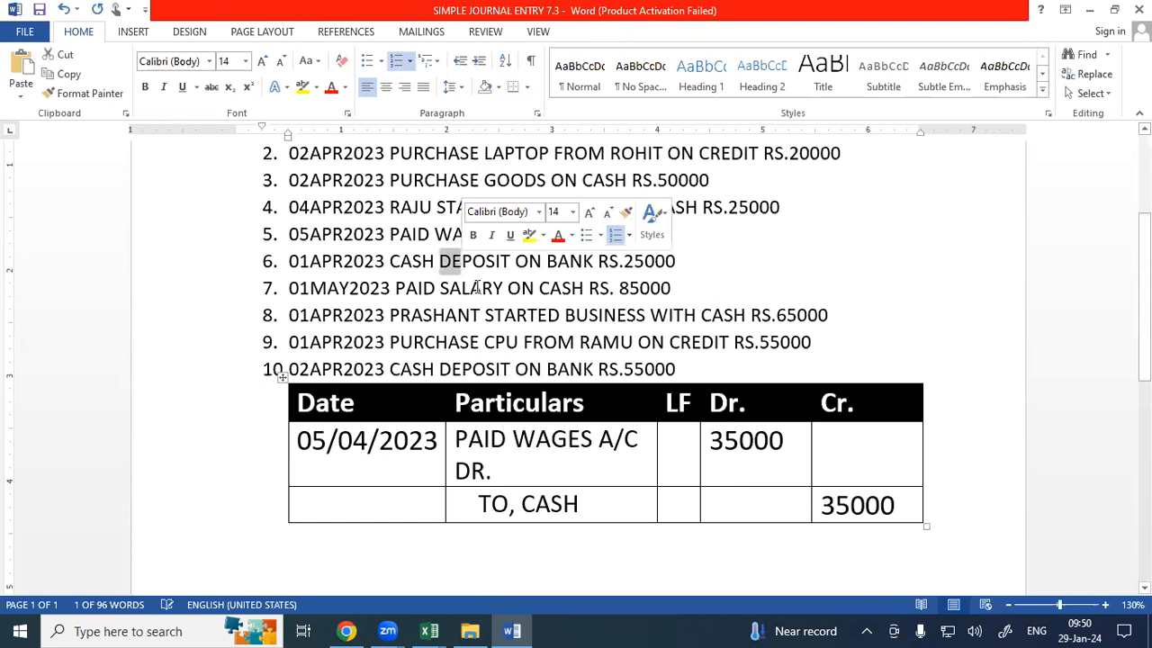
pyautogui.click(477, 287)
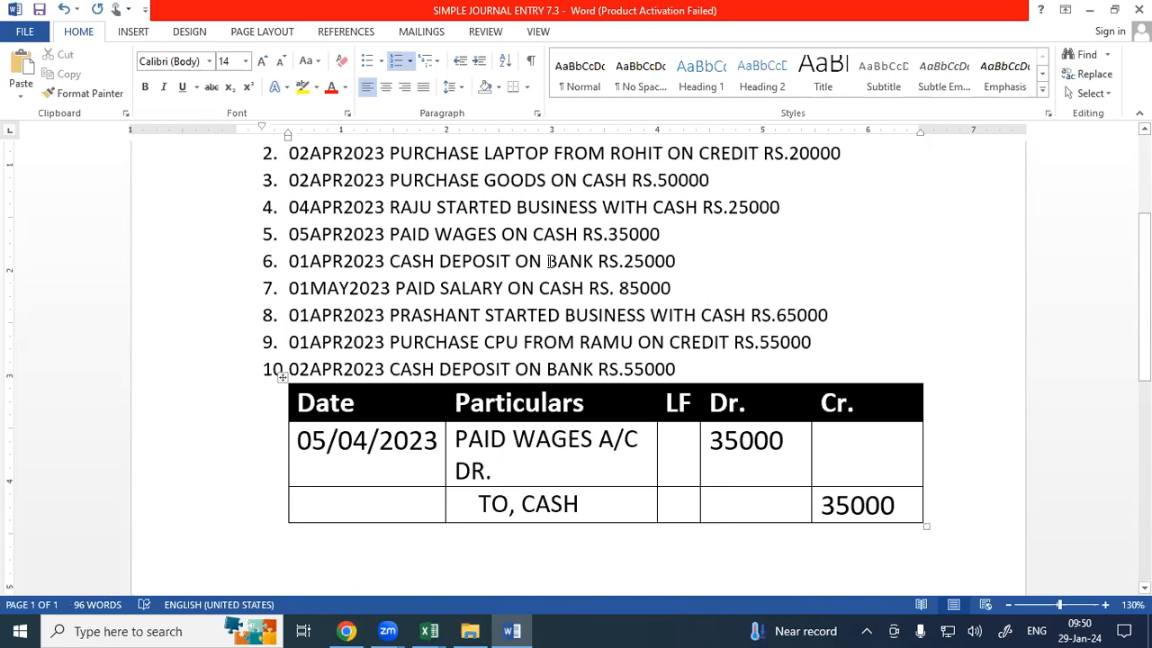
pyautogui.moveTo(569, 270); pyautogui.dragTo(546, 269)
pyautogui.click(541, 296)
pyautogui.click(587, 429)
pyautogui.press('BackSpace')
pyautogui.press('BackSpace')
pyautogui.press('BackSpace')
pyautogui.press('BackSpace')
pyautogui.press('BackSpace')
pyautogui.press('BackSpace')
pyautogui.press('BackSpace')
pyautogui.press('BackSpace')
pyautogui.press('BackSpace')
pyautogui.press('BackSpace')
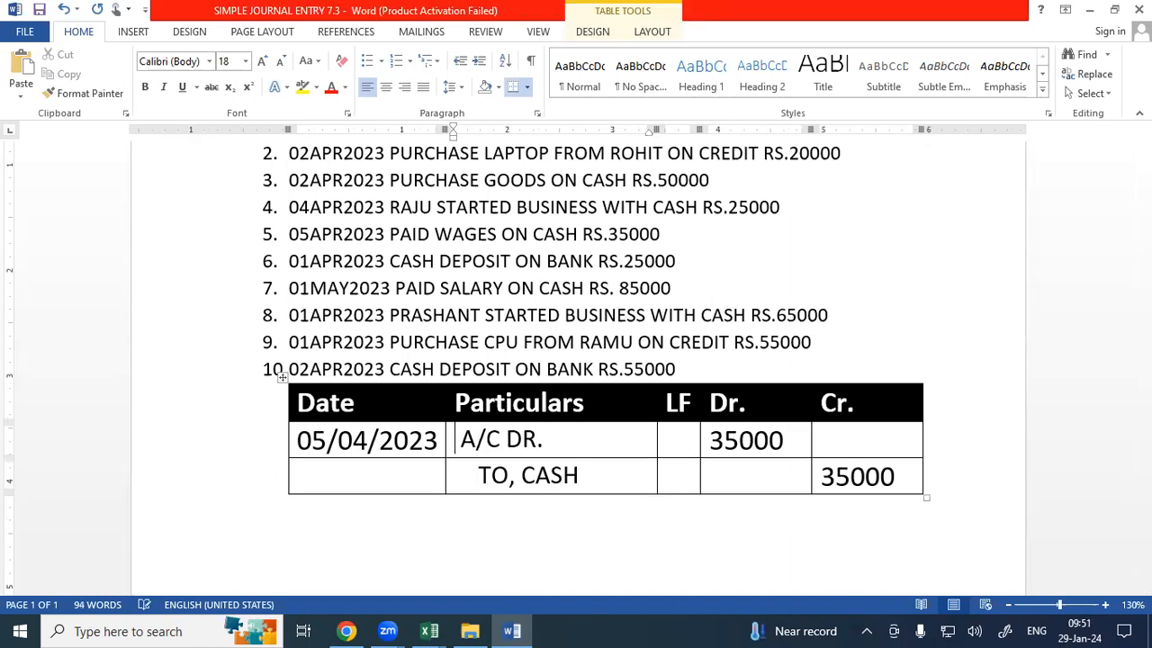
pyautogui.write('BANK')
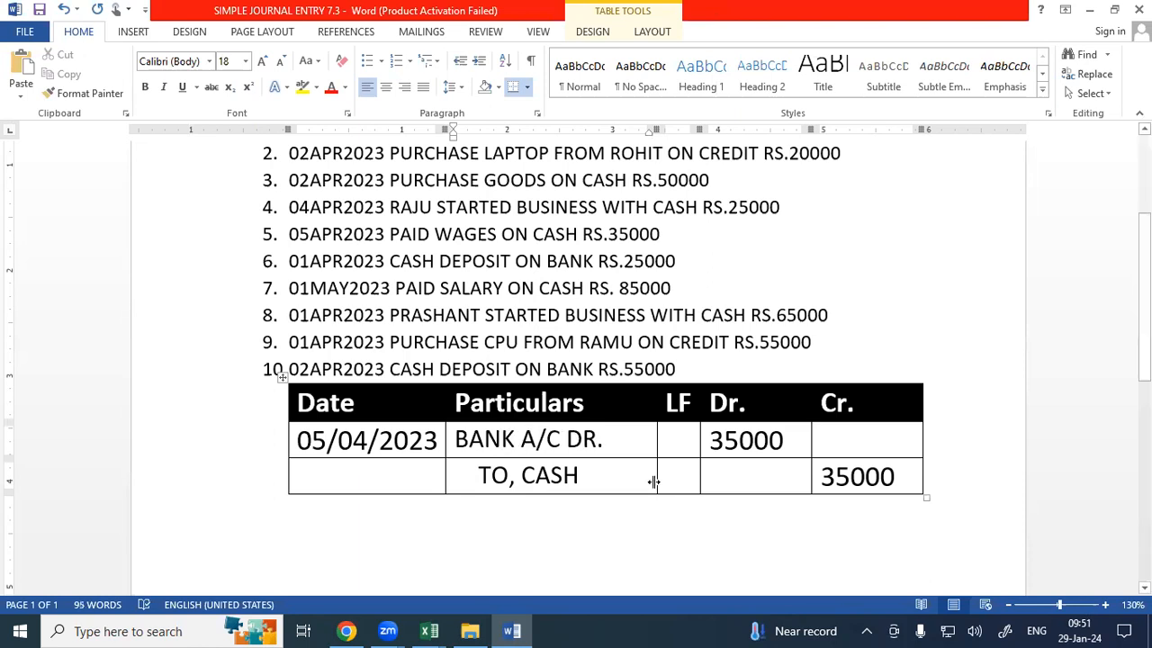
# - Add A/C after CASH in the credit line of the bank deposit entry
pyautogui.click(634, 480)
pyautogui.write('A/')
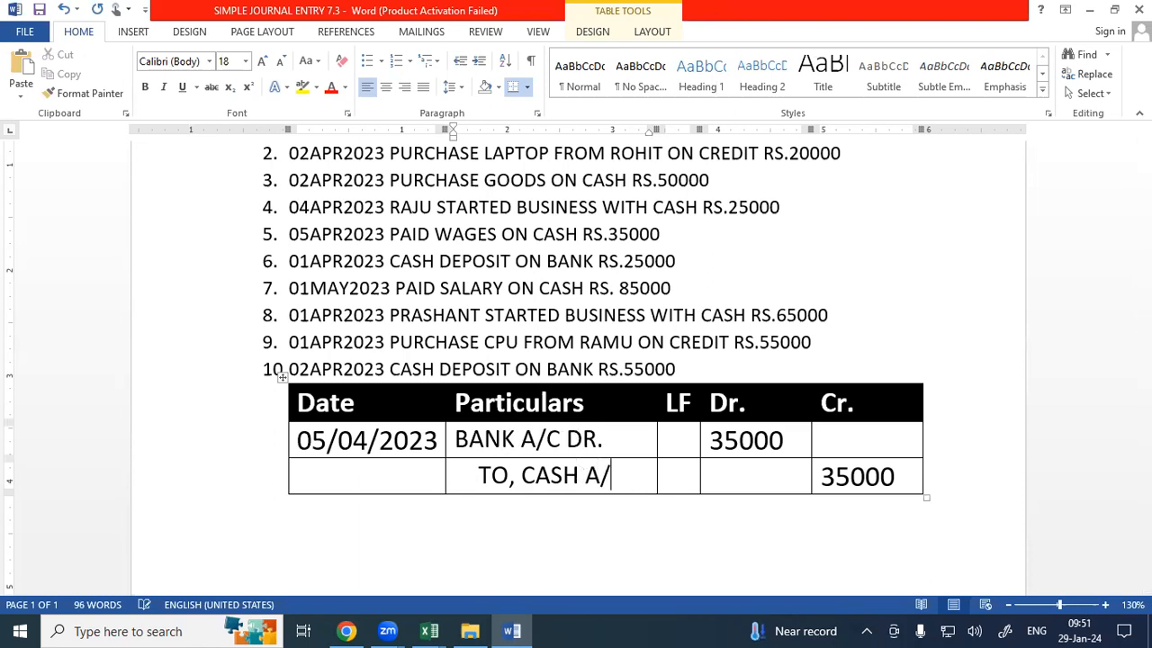
pyautogui.write('C')
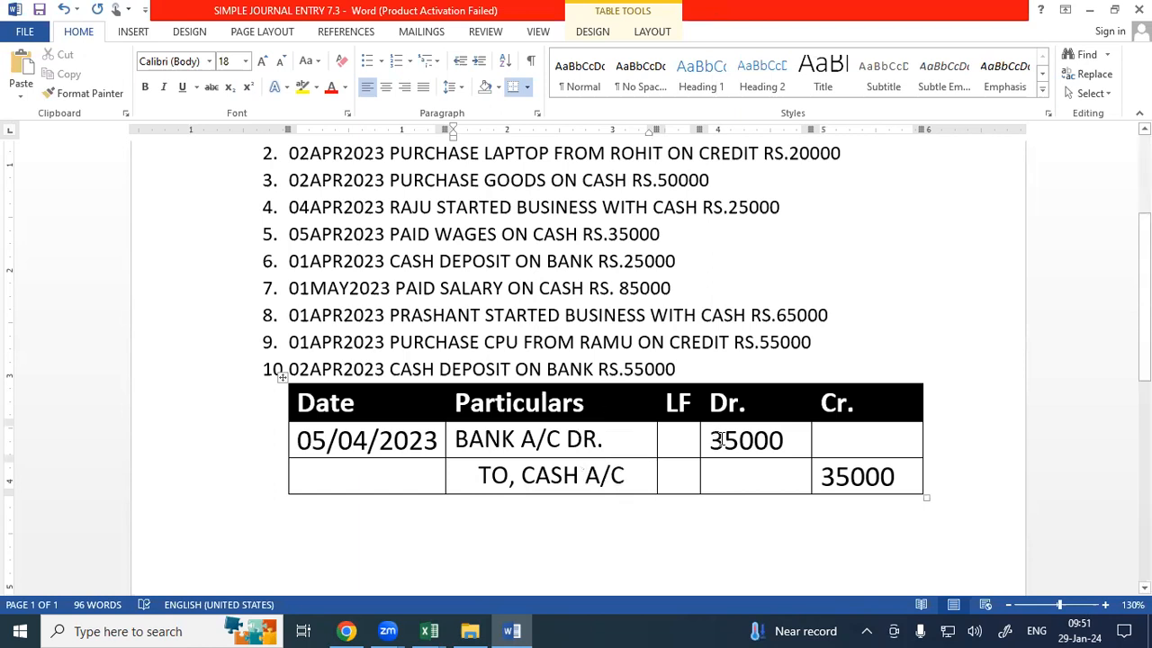
# - Set both the debit and credit amounts of the bank deposit entry to 25000
pyautogui.click(720, 439)
pyautogui.press('BackSpace')
pyautogui.write('2')
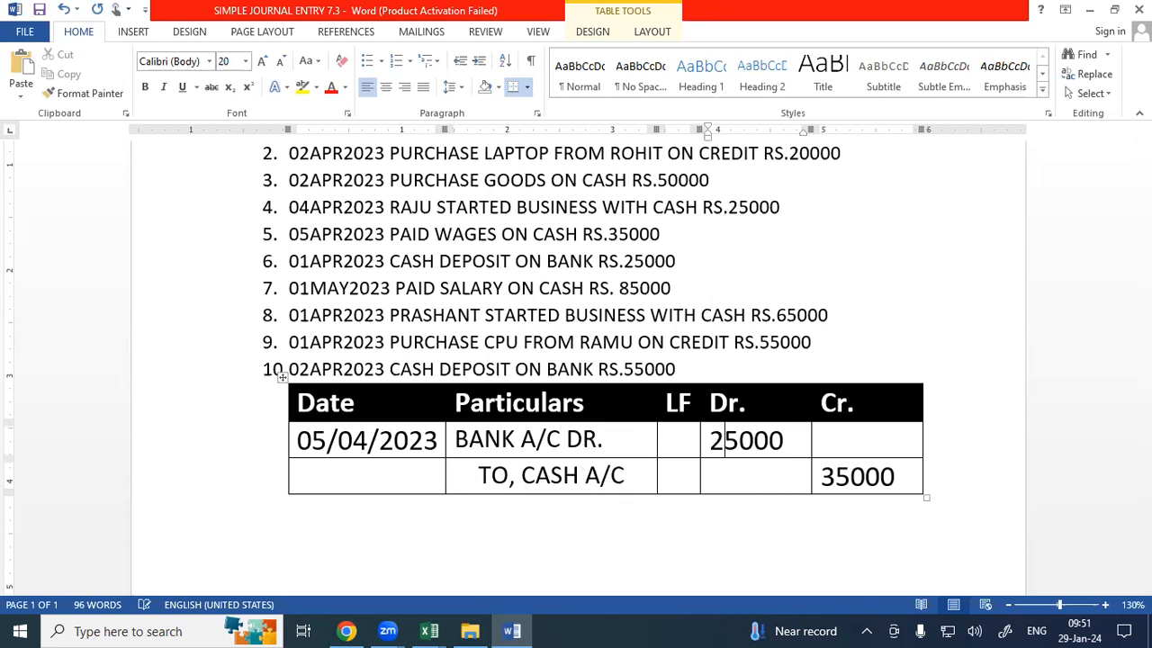
pyautogui.click(836, 477)
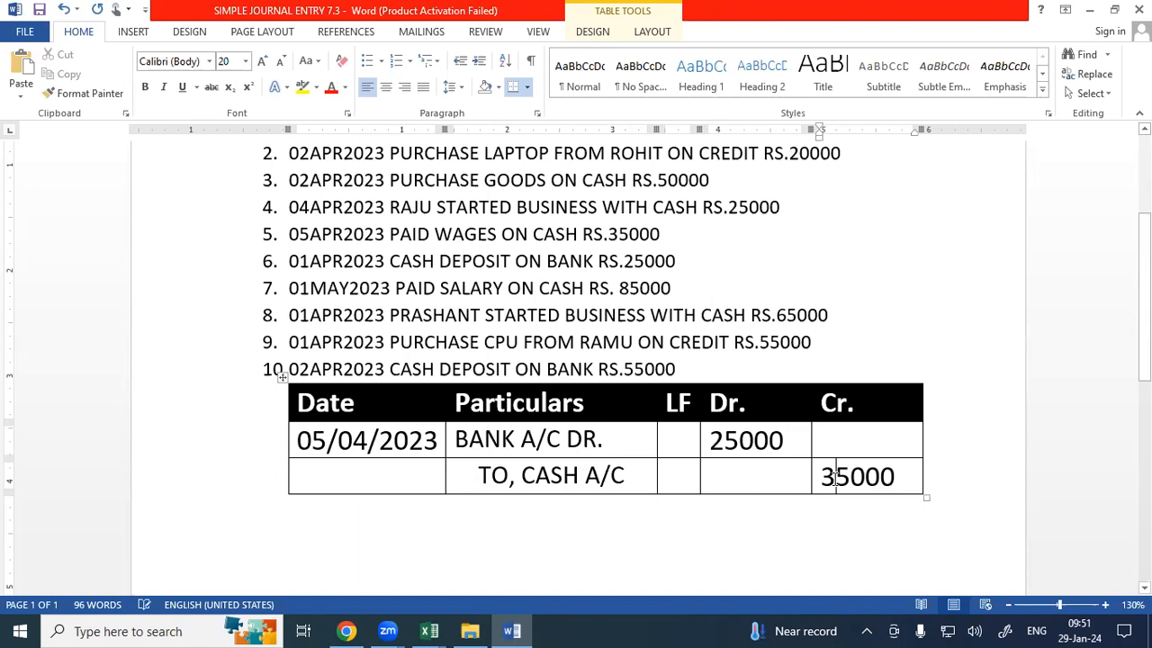
pyautogui.press('BackSpace')
pyautogui.write('2')
# - Compare the eighth listed transaction with the fourth, both about starting a business with cash
pyautogui.click(402, 310)
pyautogui.moveTo(494, 312); pyautogui.dragTo(594, 322)
pyautogui.scroll(2, 531, 325)
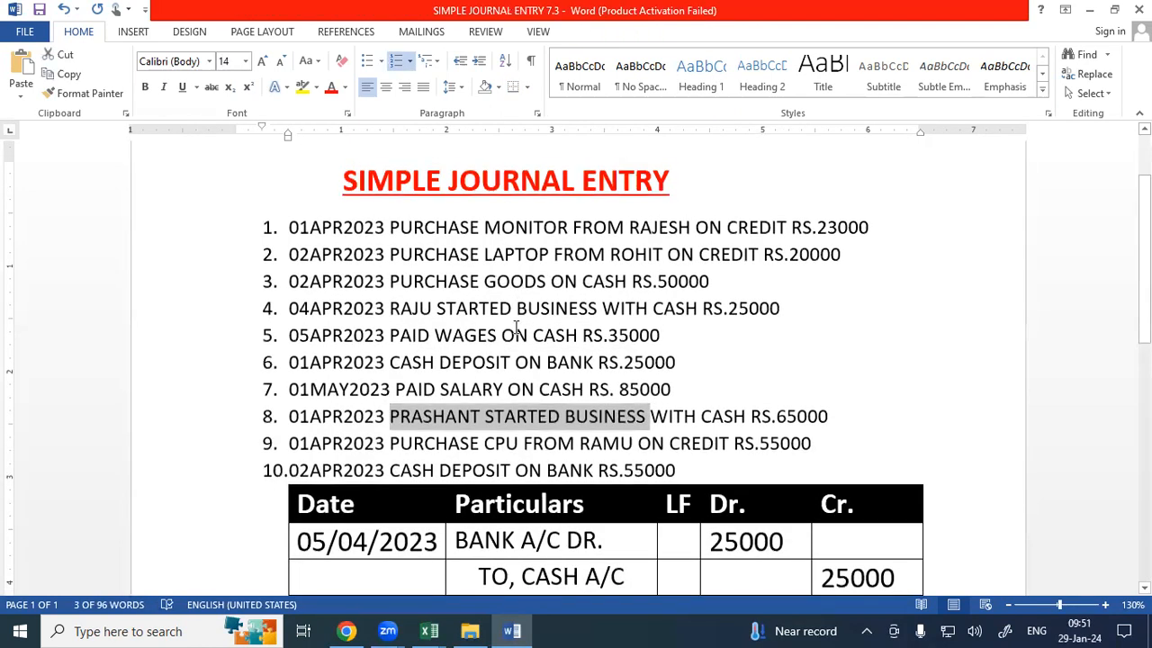
pyautogui.moveTo(449, 308); pyautogui.dragTo(548, 315)
pyautogui.scroll(-2, 541, 335)
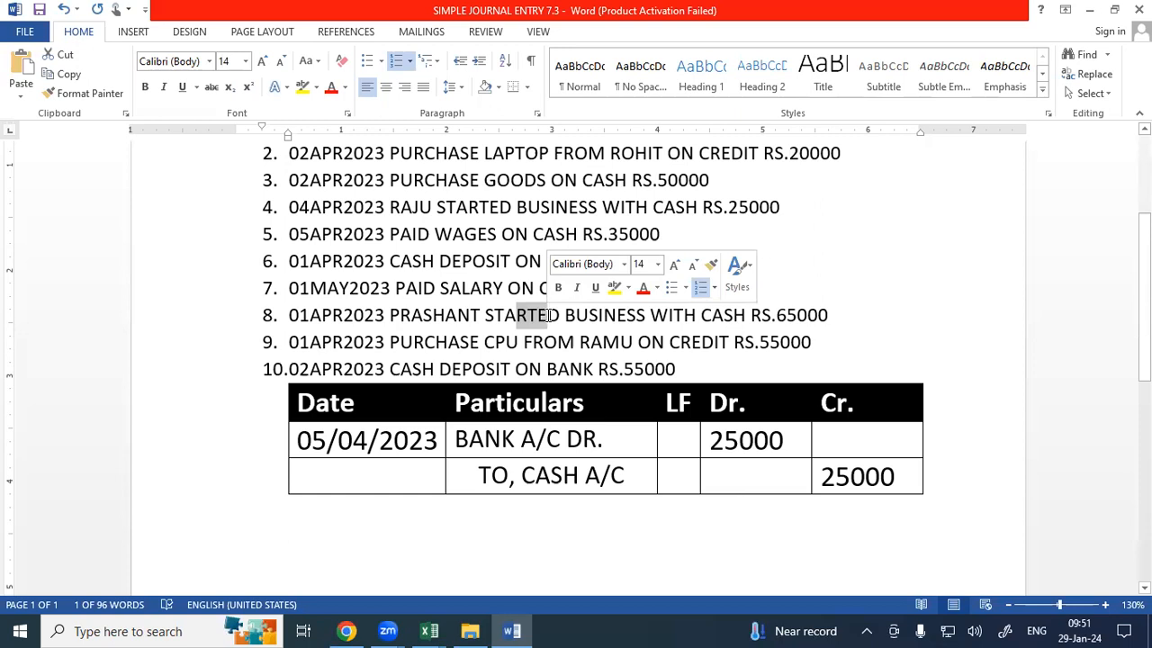
pyautogui.click(476, 315)
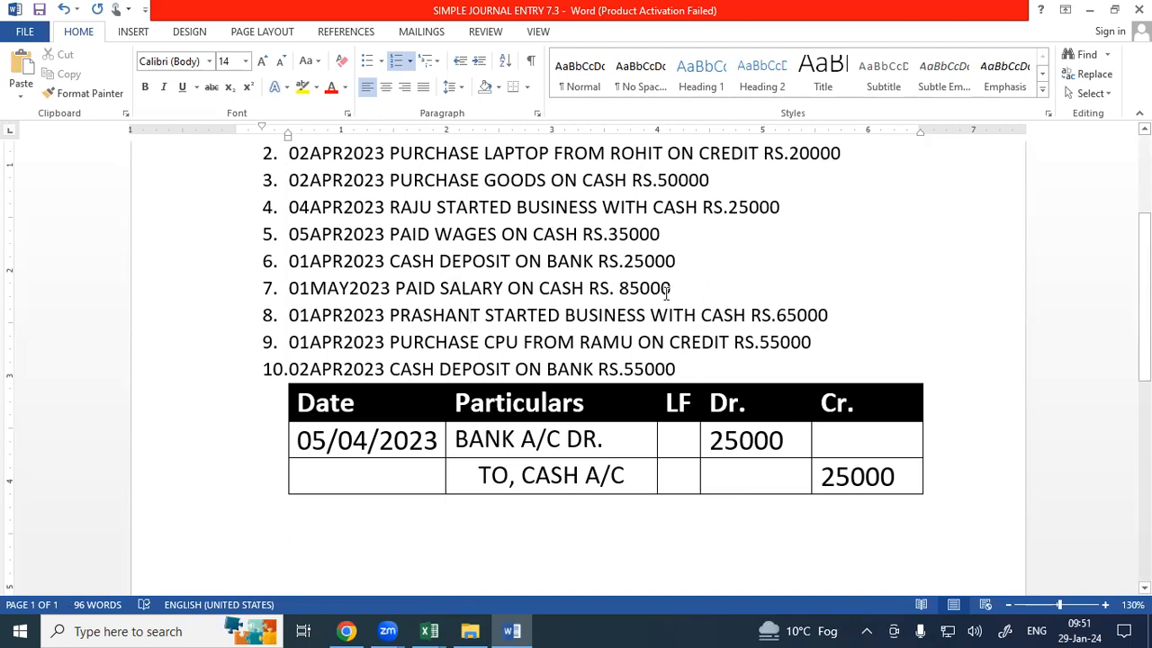
# - For the seventh listed transaction, replace BANK with PAID SALARY in the debit line of the journal table
pyautogui.click(516, 439)
pyautogui.press('BackSpace')
pyautogui.press('BackSpace')
pyautogui.press('BackSpace')
pyautogui.press('BackSpace')
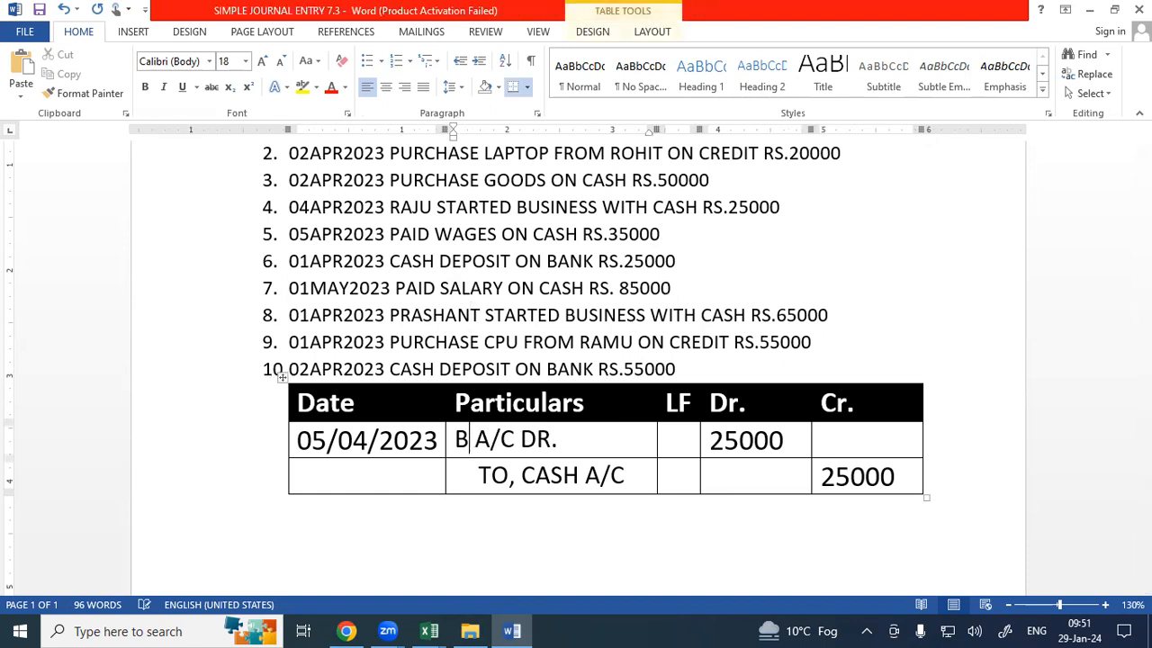
pyautogui.write('PAID SA')
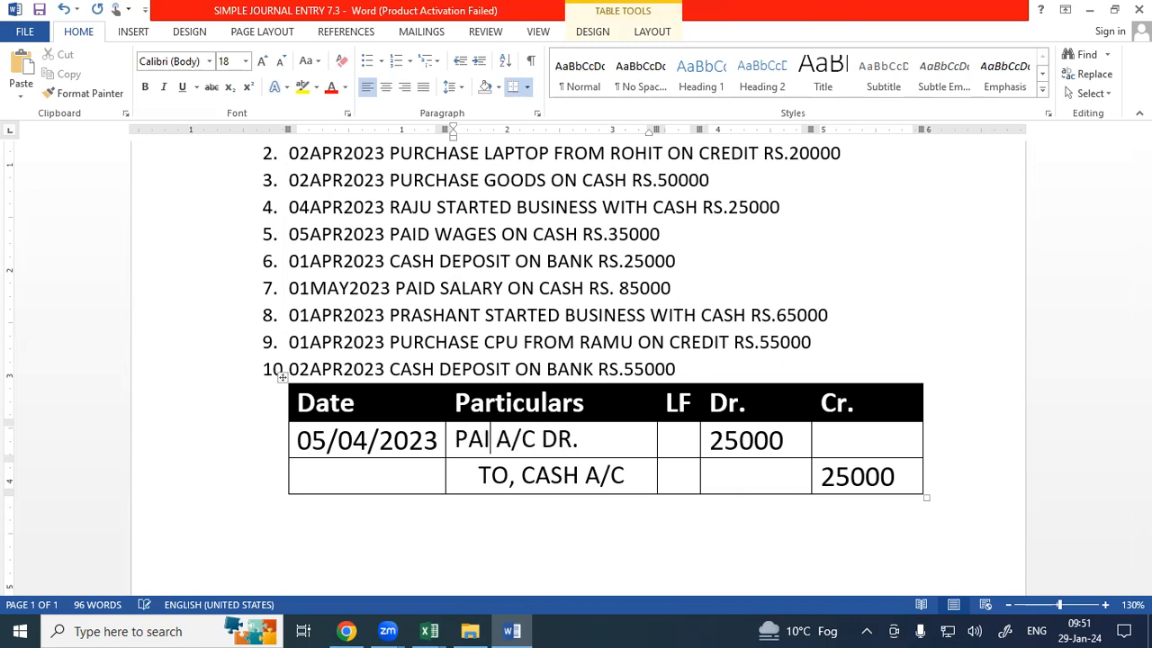
pyautogui.write('LARY')
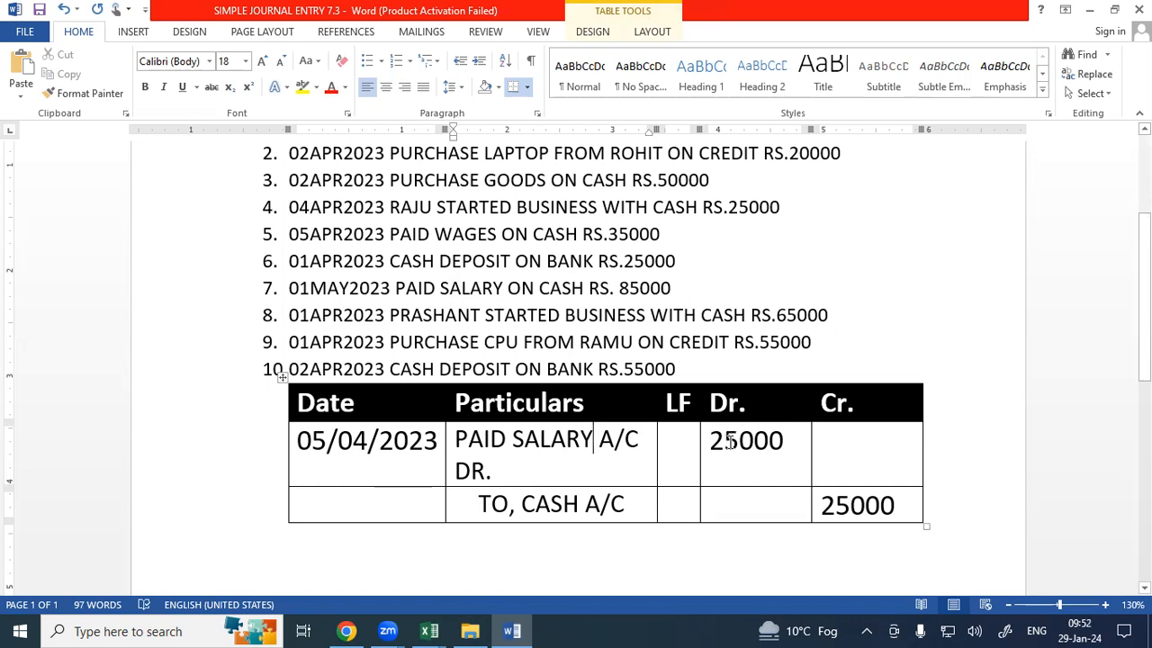
# - Set both the debit and credit amounts of the salary entry to 85000
pyautogui.click(728, 440)
pyautogui.press('BackSpace')
pyautogui.write('8')
pyautogui.click(836, 505)
pyautogui.press('BackSpace')
pyautogui.write('8')
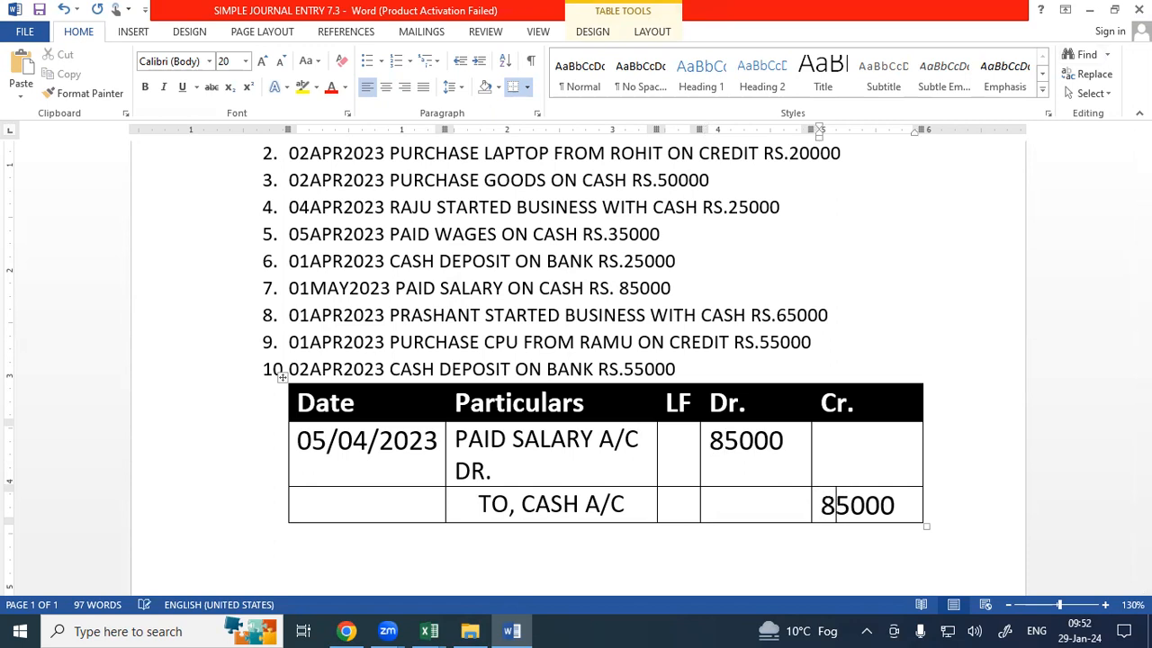
# - Set the date of the salary entry to 01/05/2023
pyautogui.click(327, 440)
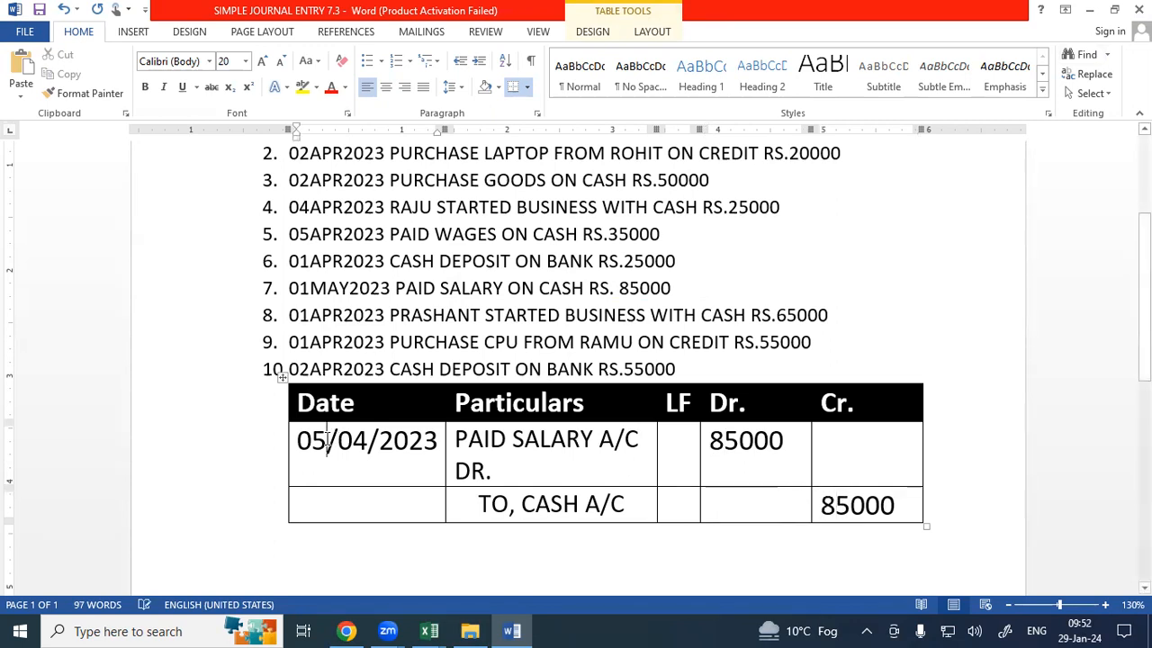
pyautogui.press('BackSpace')
pyautogui.write('1')
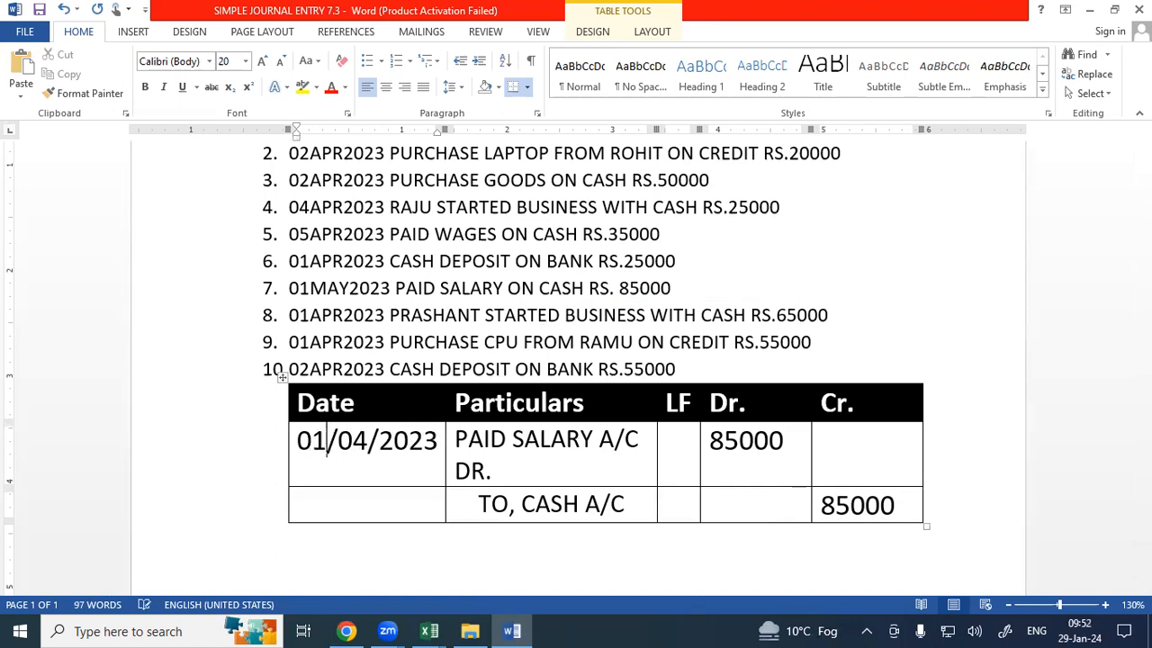
pyautogui.click(368, 440)
pyautogui.press('BackSpace')
pyautogui.write('5')
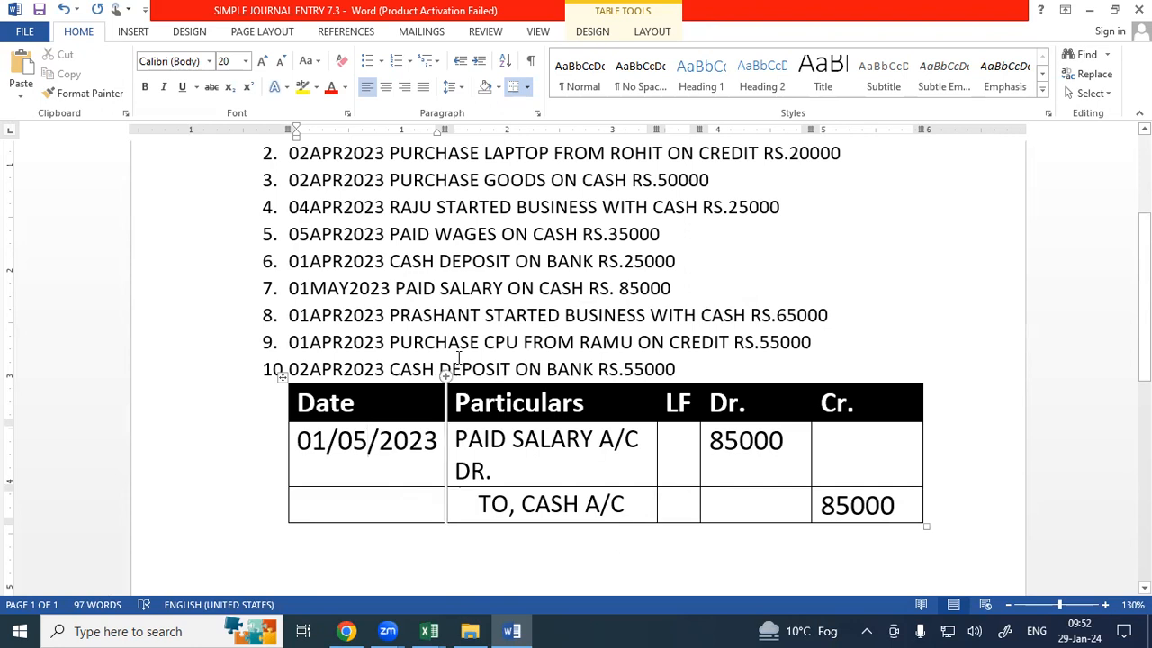
# - Compare the eighth and ninth listed transactions with the similar fourth and second ones, and review the tenth, a cash deposit on bank
pyautogui.moveTo(471, 313); pyautogui.dragTo(558, 316)
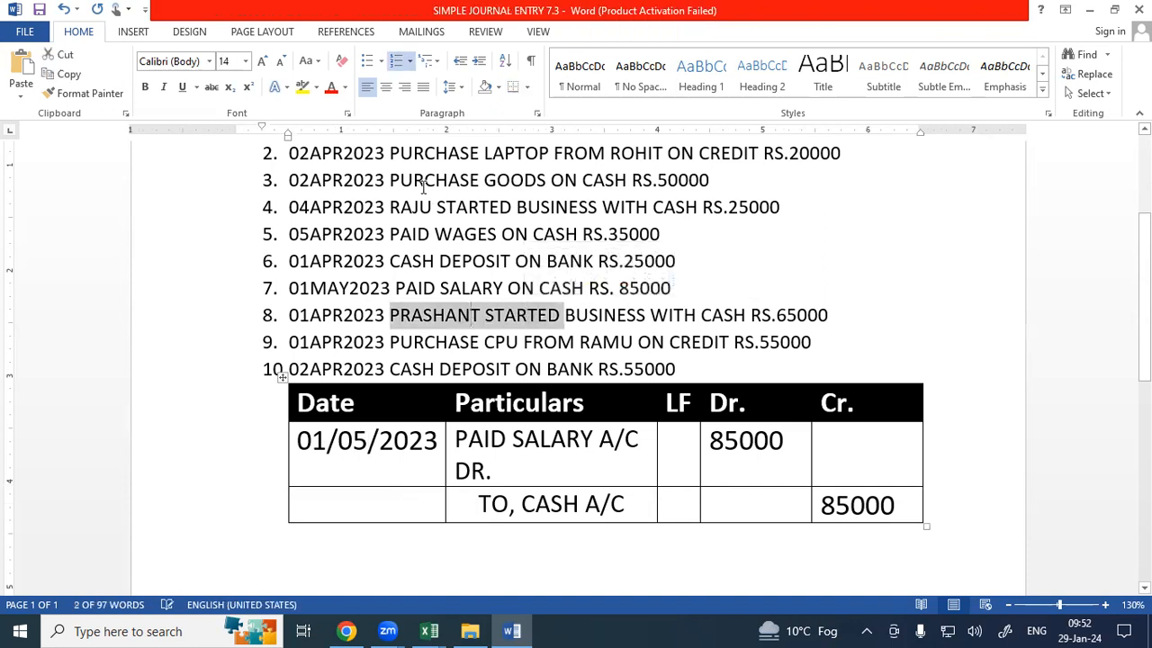
pyautogui.moveTo(390, 208); pyautogui.dragTo(512, 208)
pyautogui.moveTo(445, 316); pyautogui.dragTo(472, 318)
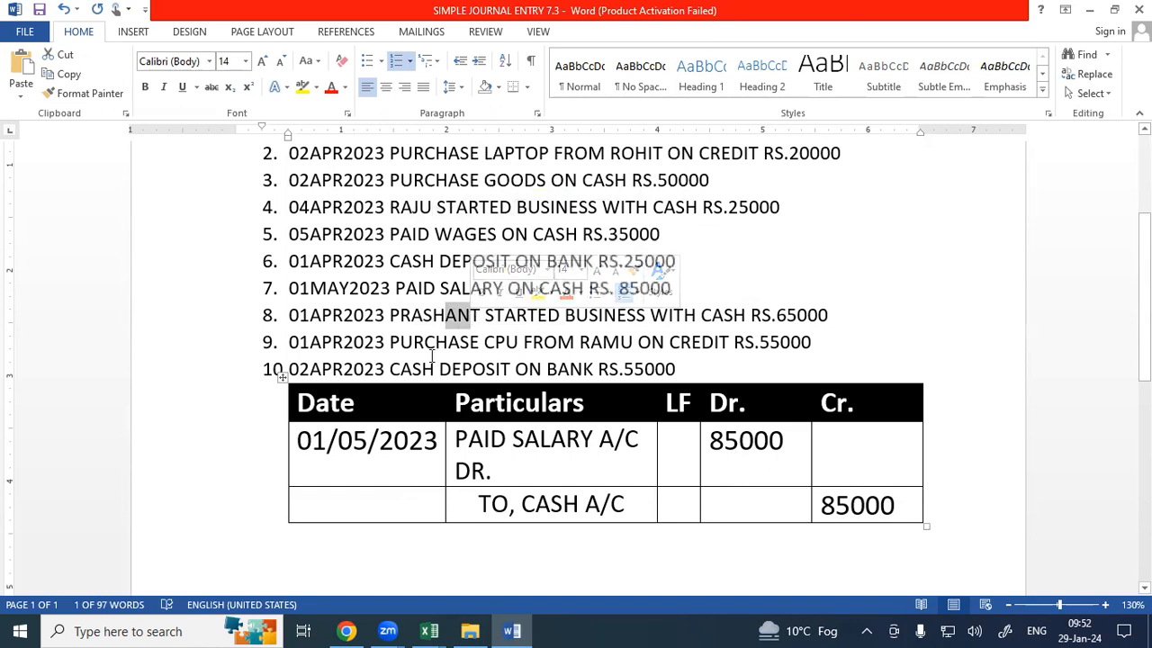
pyautogui.click(421, 342)
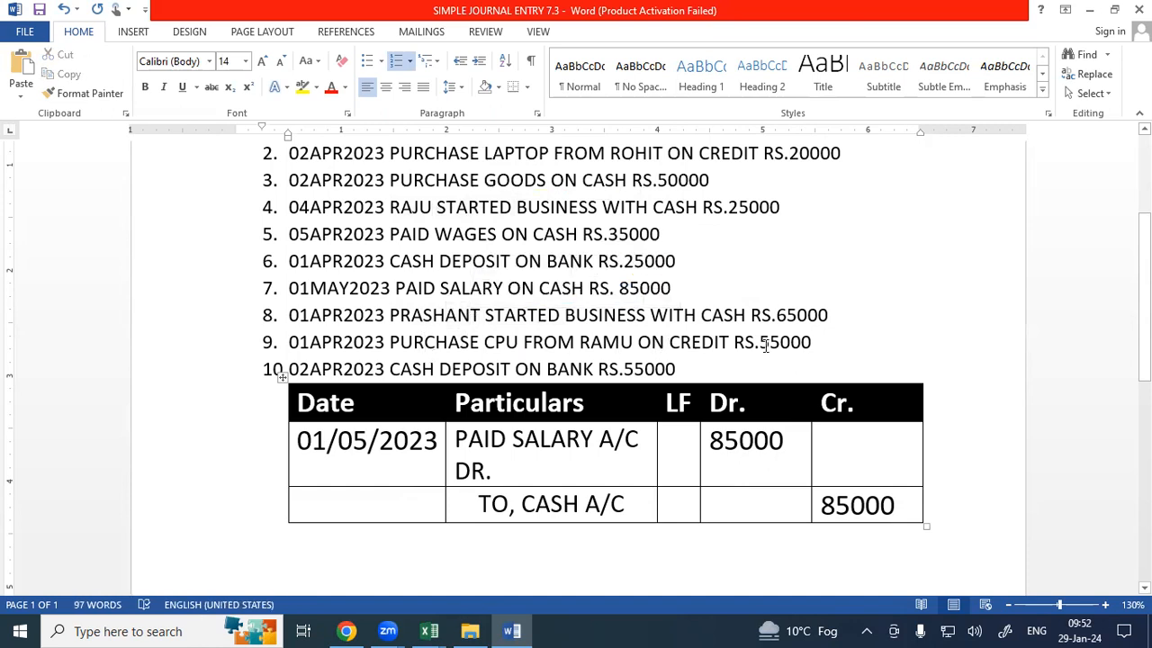
pyautogui.moveTo(759, 342); pyautogui.dragTo(790, 343)
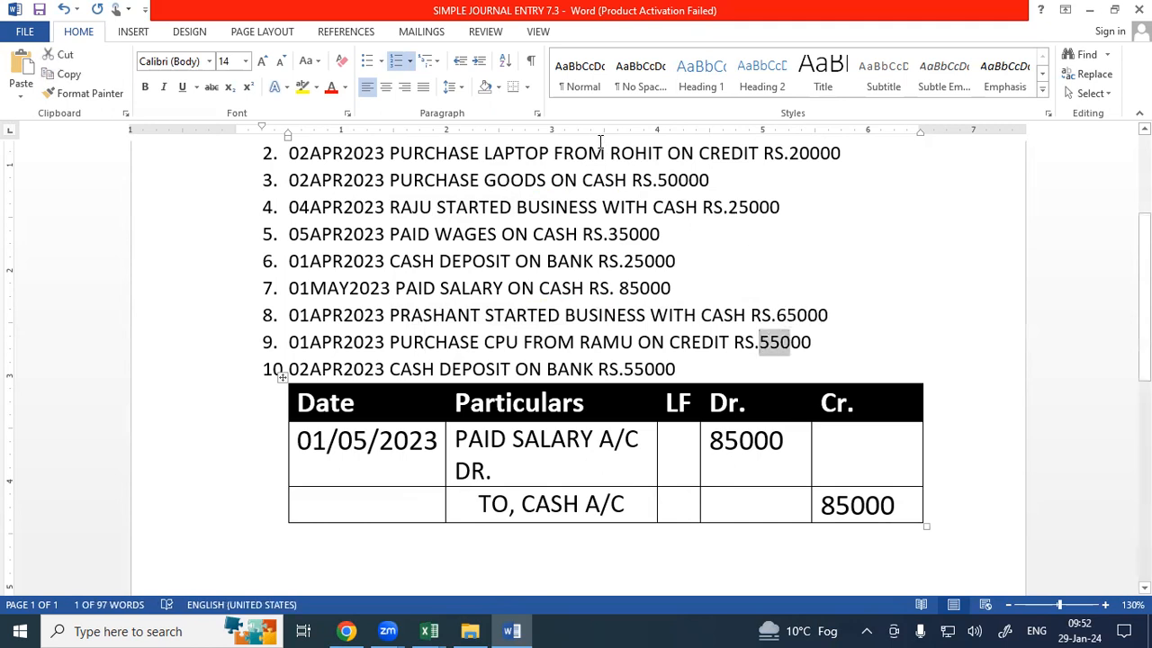
pyautogui.moveTo(601, 153); pyautogui.dragTo(621, 154)
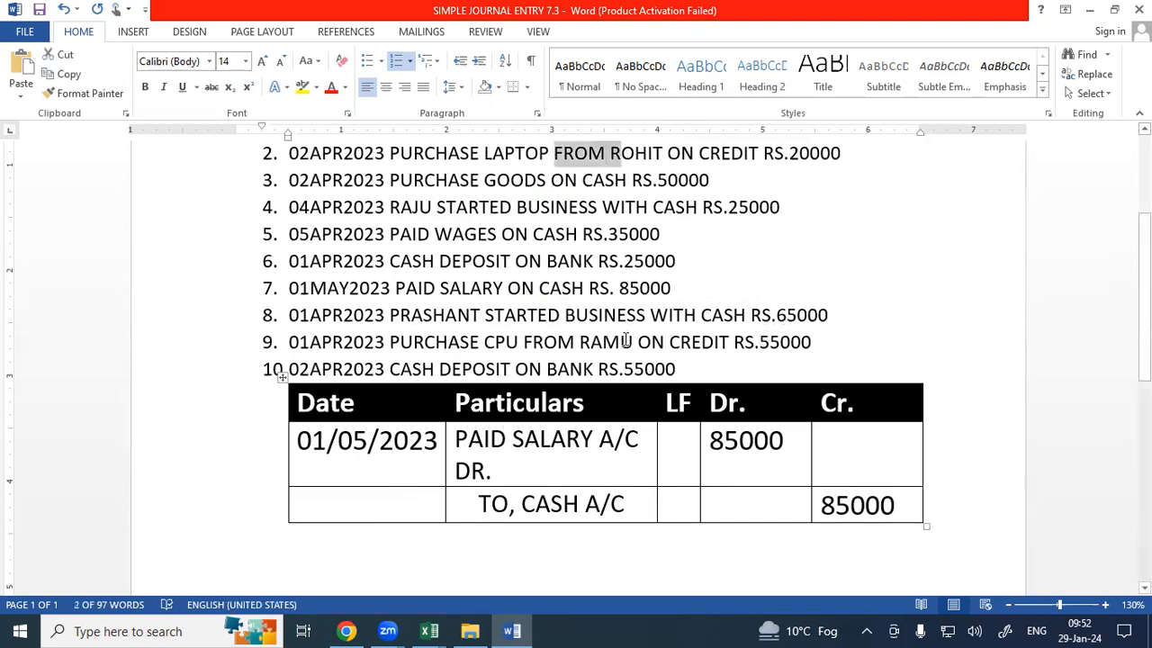
pyautogui.moveTo(580, 343); pyautogui.dragTo(657, 340)
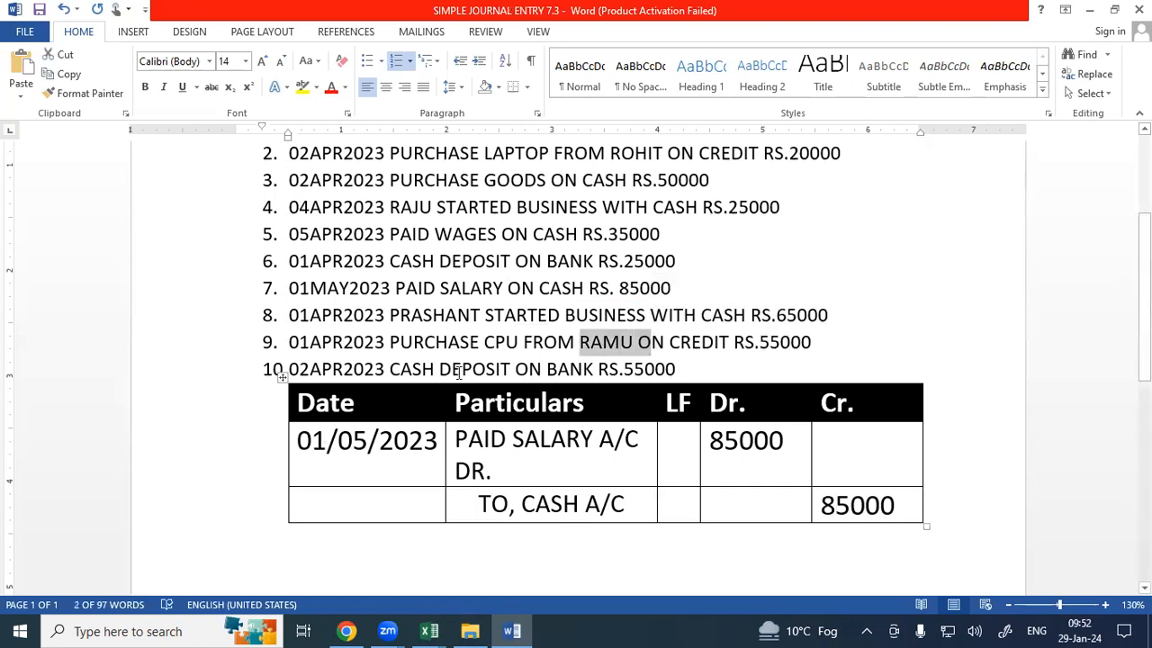
pyautogui.moveTo(462, 369); pyautogui.dragTo(486, 369)
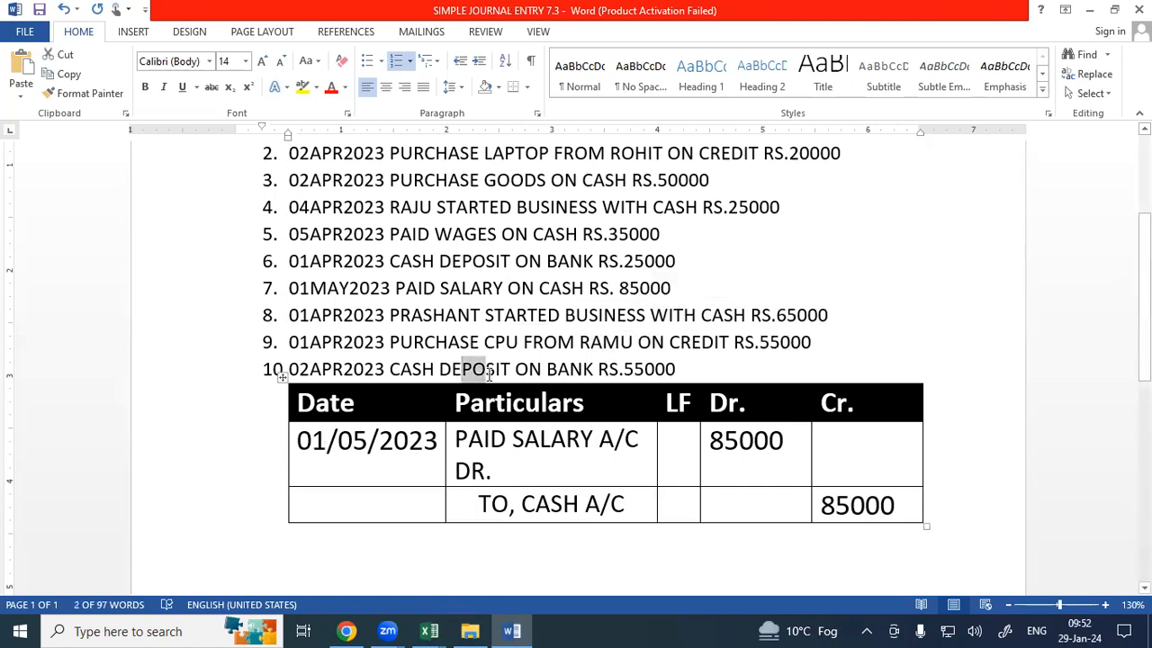
pyautogui.click(745, 373)
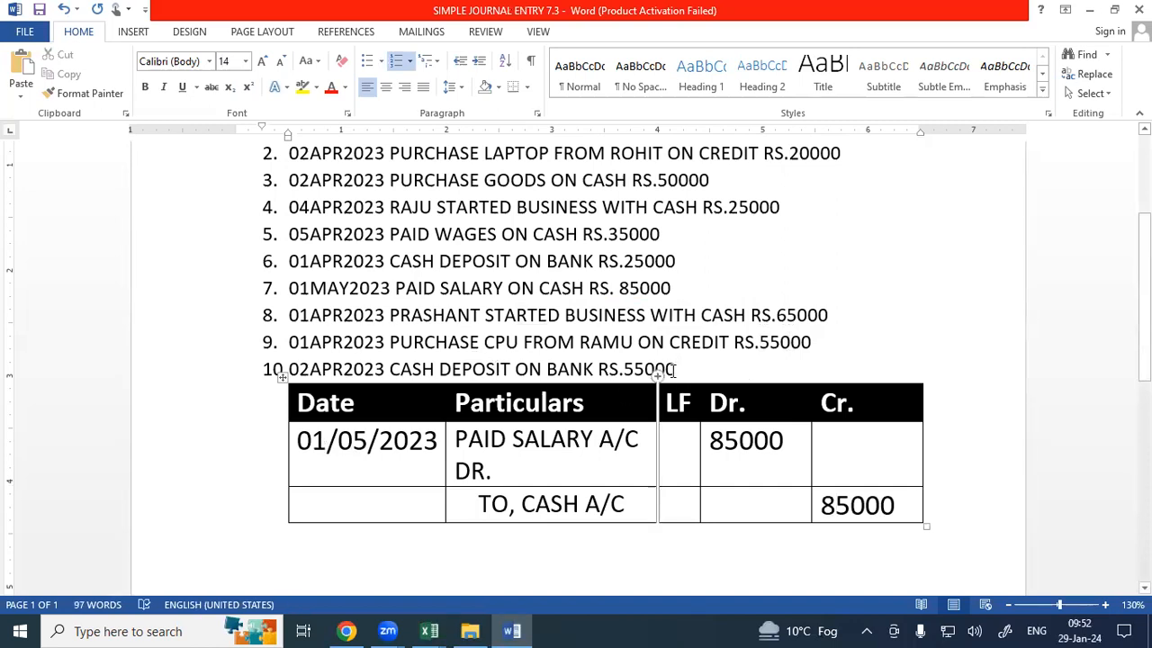